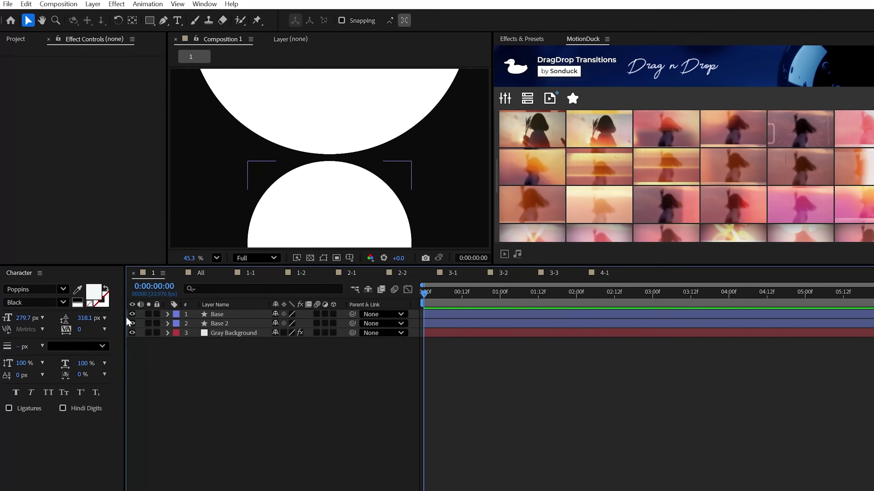
Toggle the visibility of the Base, Base 2 and Gray Background layers off and on to identify each one
left_click(131, 320)
left_click(131, 320)
left_click(135, 332)
left_click(135, 332)
left_click(135, 343)
left_click(135, 343)
left_click(139, 357)
left_click(139, 357)
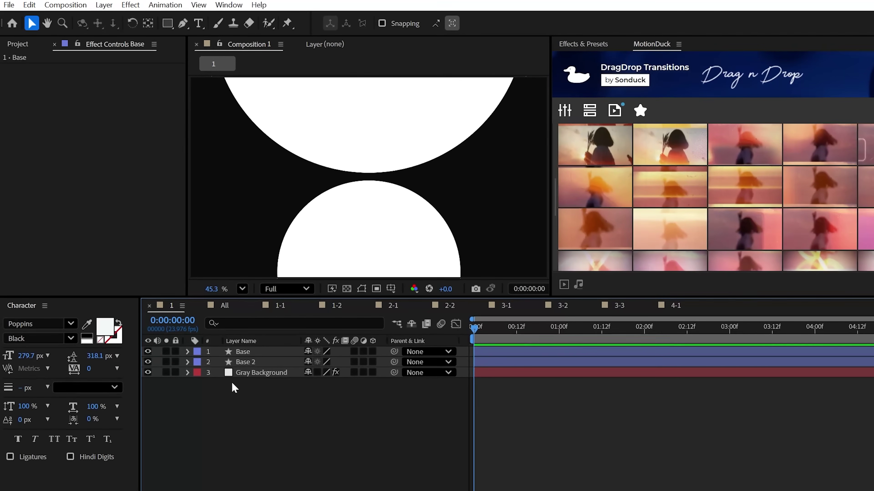
left_click(145, 351)
left_click(146, 351)
left_click(145, 361)
left_click(145, 360)
Add a Gradient Overlay layer style to the Base layer and expand its properties
right_click(244, 353)
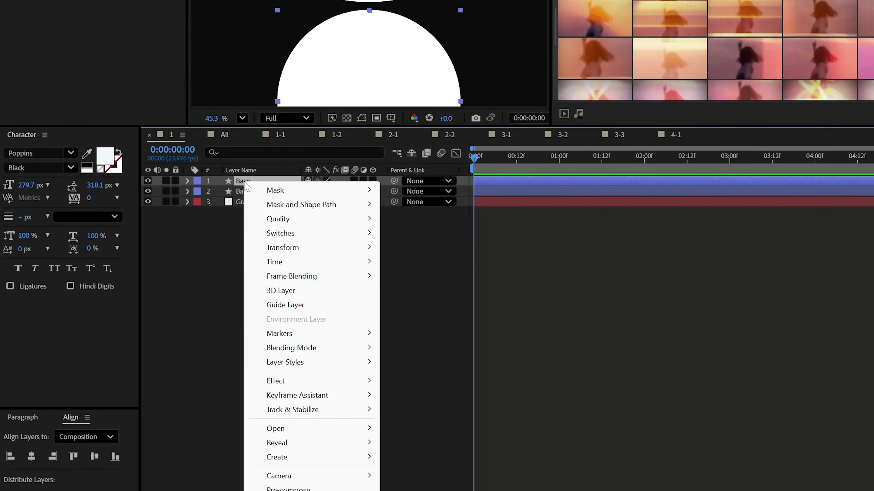
mouse_move(292, 266)
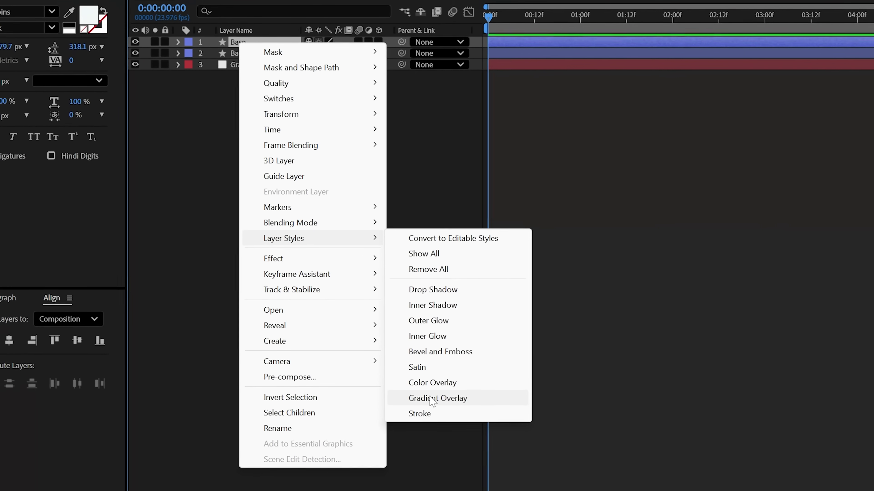
left_click(427, 414)
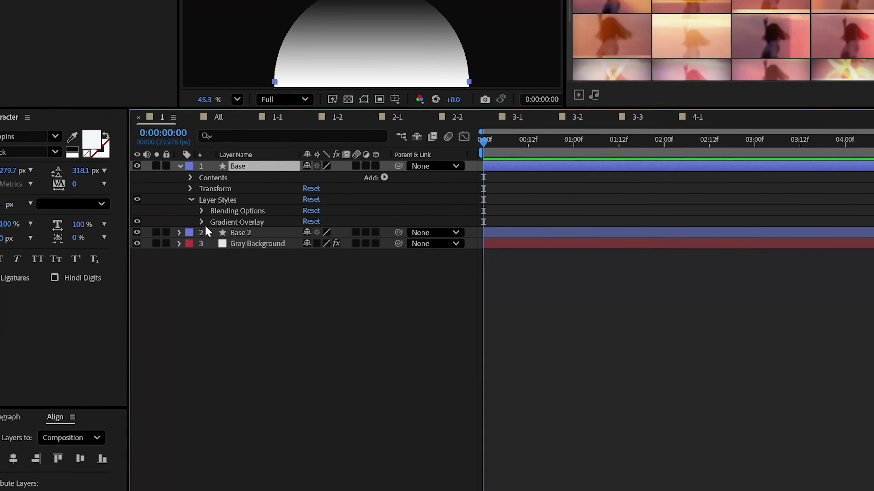
left_click(201, 222)
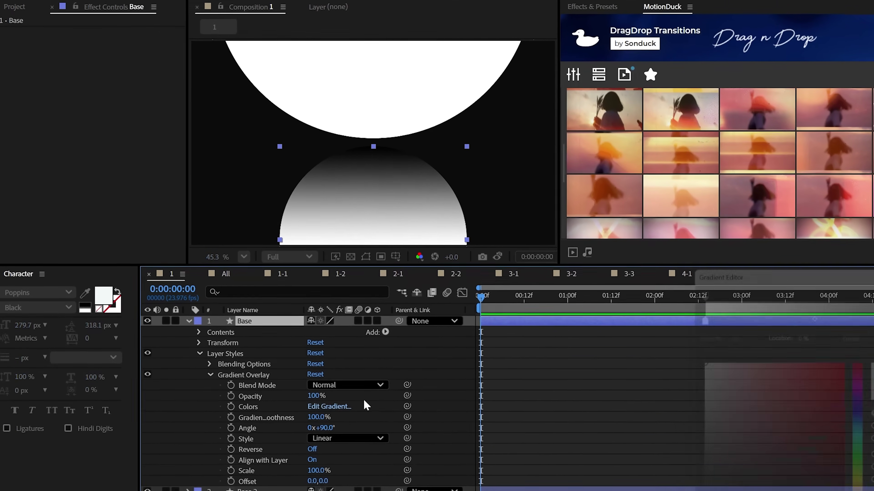
Set the color stop at 100% of the Base layer's overlay gradient to dark blue 002E61
left_click(326, 255)
left_click_drag(771, 249, 246, 249)
left_click(432, 296)
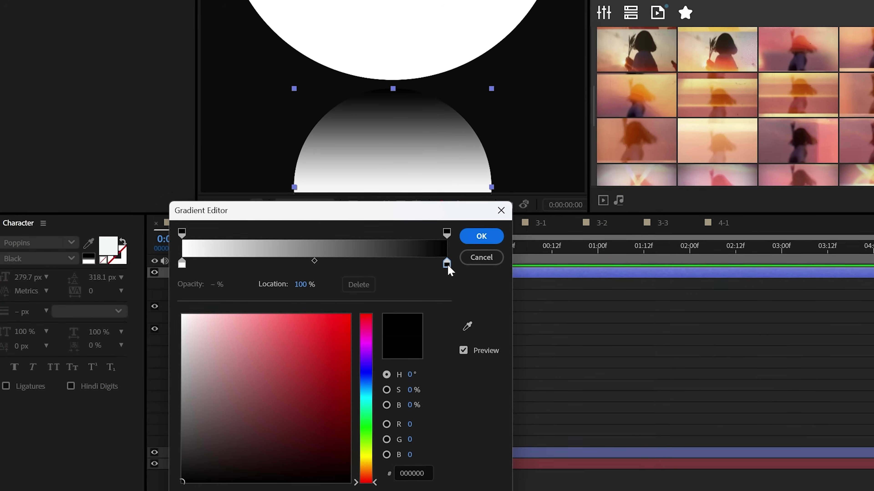
left_click_drag(359, 459, 358, 412)
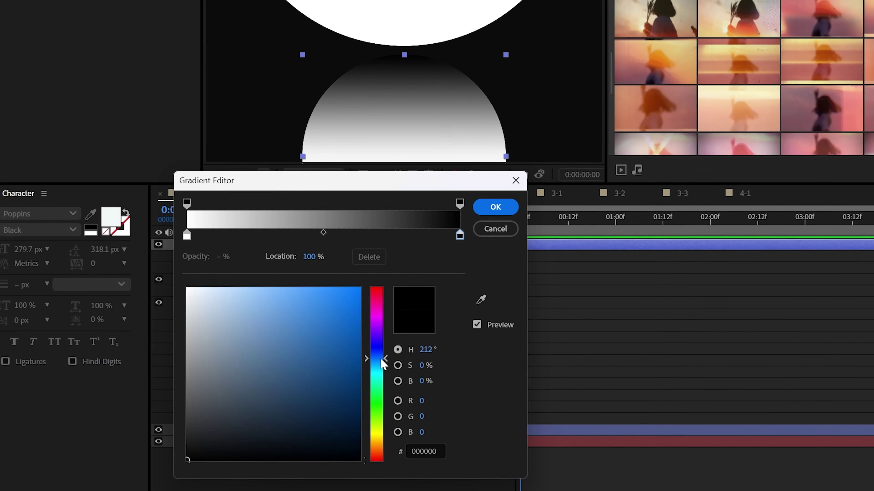
left_click(358, 398)
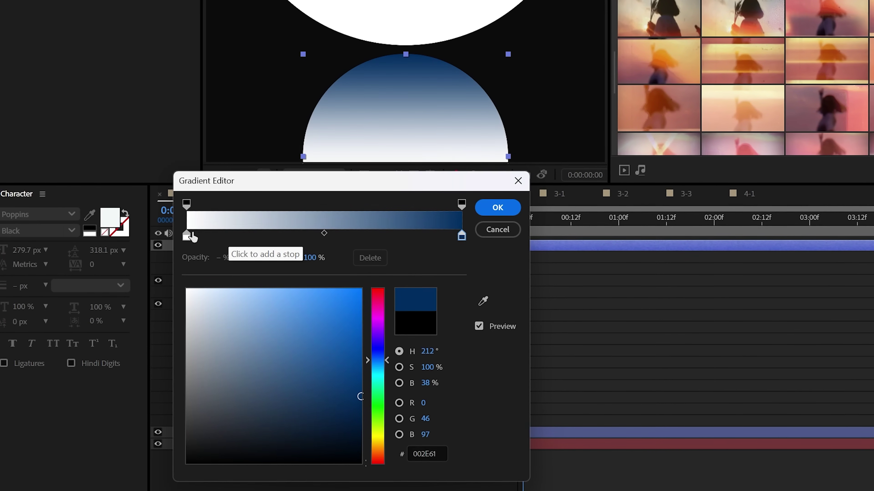
Set the gradient's color stop at 0% to near-black blue 000913 and the Gradient Overlay angle to 120°
left_click(186, 235)
left_click(485, 303)
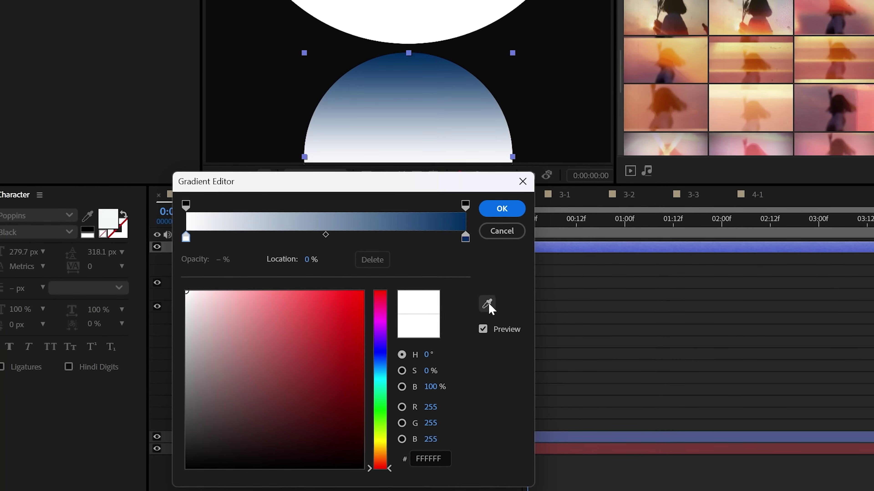
left_click(464, 235)
left_click_drag(345, 404, 382, 453)
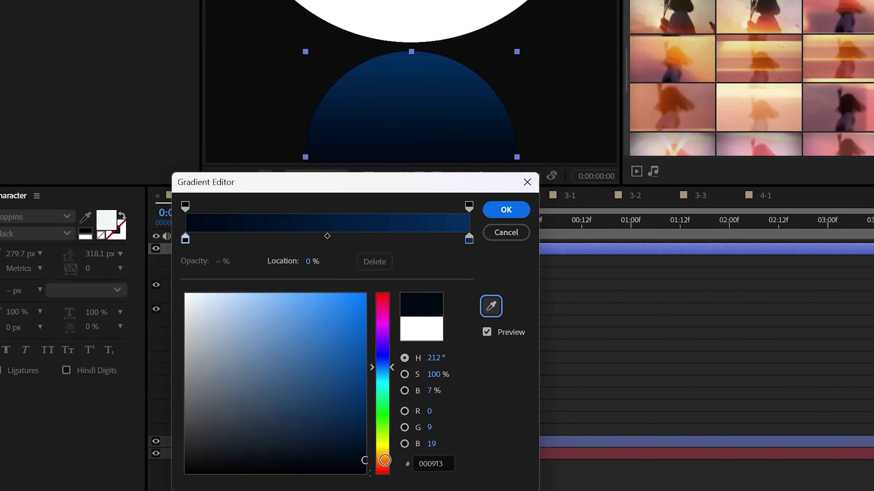
left_click(499, 211)
left_click_drag(358, 370, 378, 382)
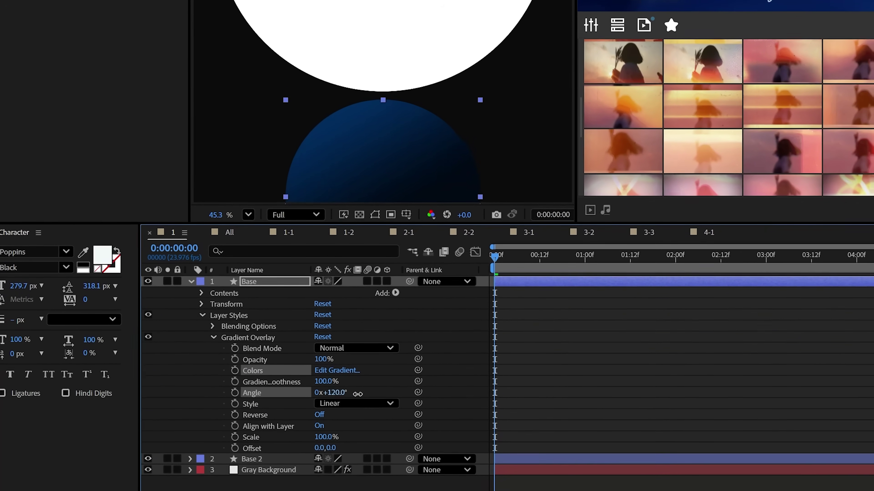
left_click(213, 339)
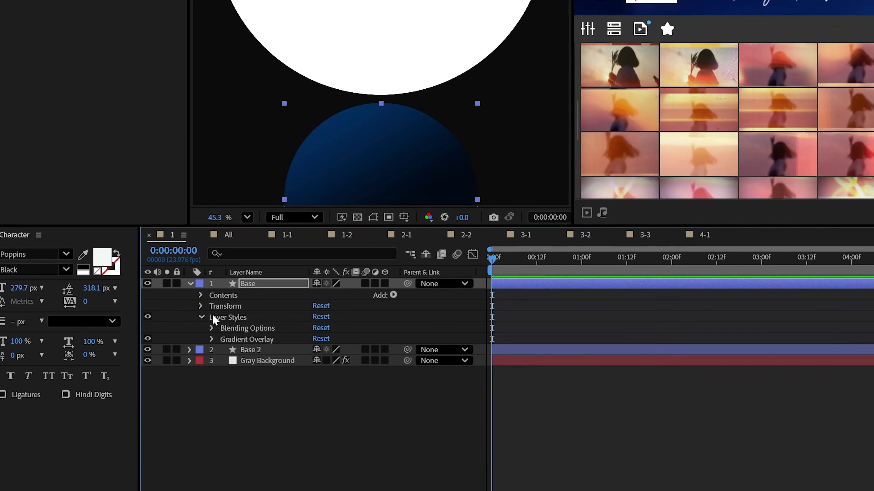
Add a Bevel and Emboss style to the Base layer with depth 23%, size 60 and angle 89°
right_click(245, 288)
mouse_move(275, 472)
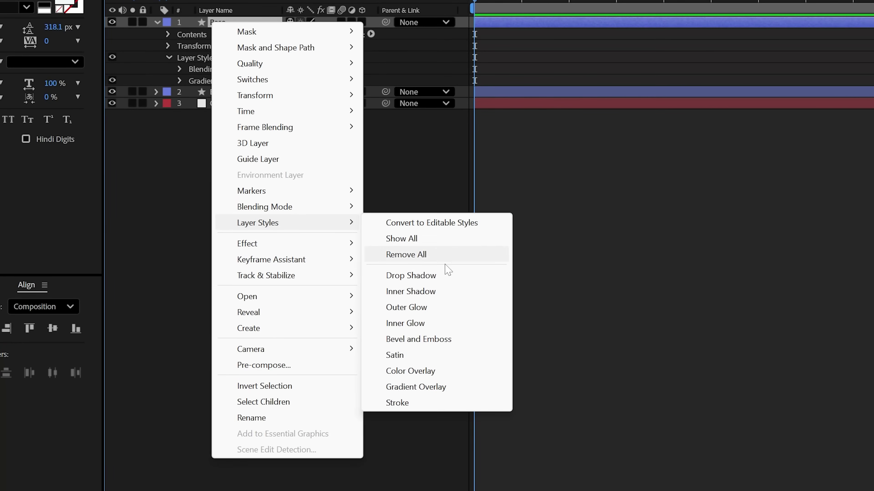
left_click(413, 339)
left_click_drag(302, 327, 272, 330)
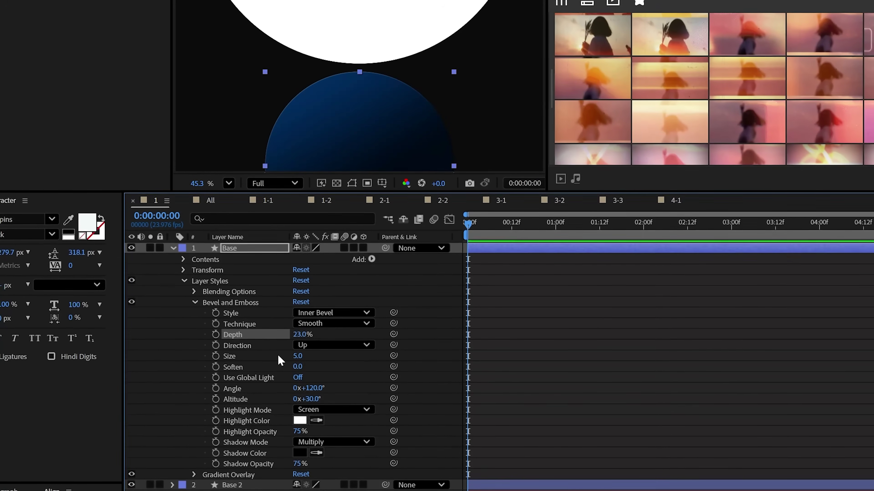
left_click_drag(298, 360, 318, 360)
left_click_drag(308, 392, 292, 406)
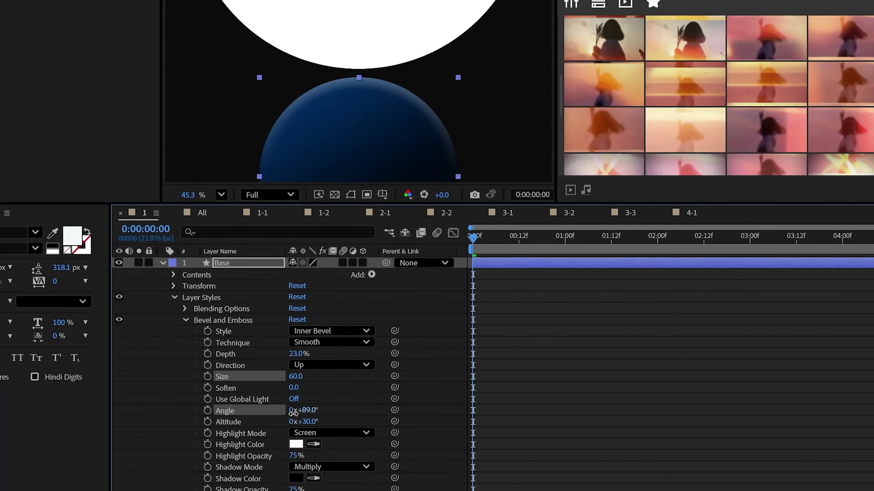
Copy the layer styles from the Base layer onto the Base 2 layer
left_click(173, 300)
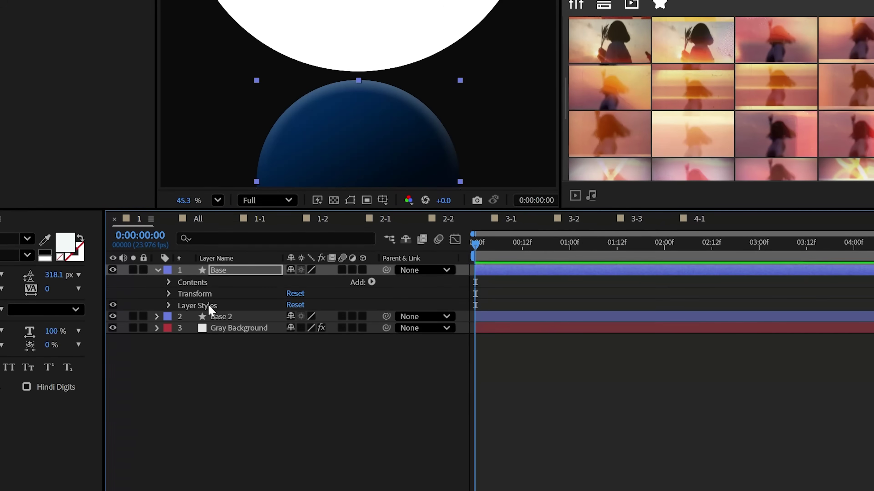
key("ctrl+c")
left_click(158, 271)
left_click(220, 282)
key("ctrl+v")
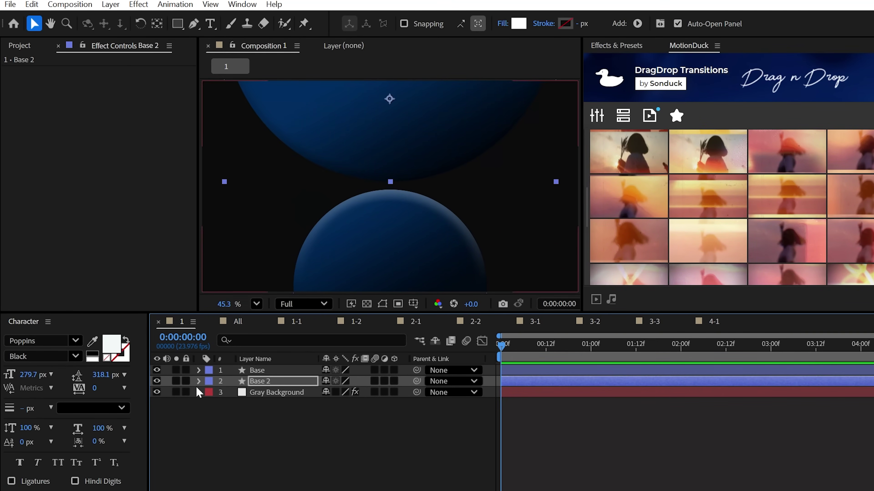
Change the Bevel and Emboss angle on Base 2 so the highlight falls along the circle's lower edge
left_click(222, 404)
left_click(200, 401)
mouse_move(275, 398)
left_mouse_down()
mouse_move(296, 399)
mouse_move(277, 398)
left_mouse_up()
left_click(175, 353)
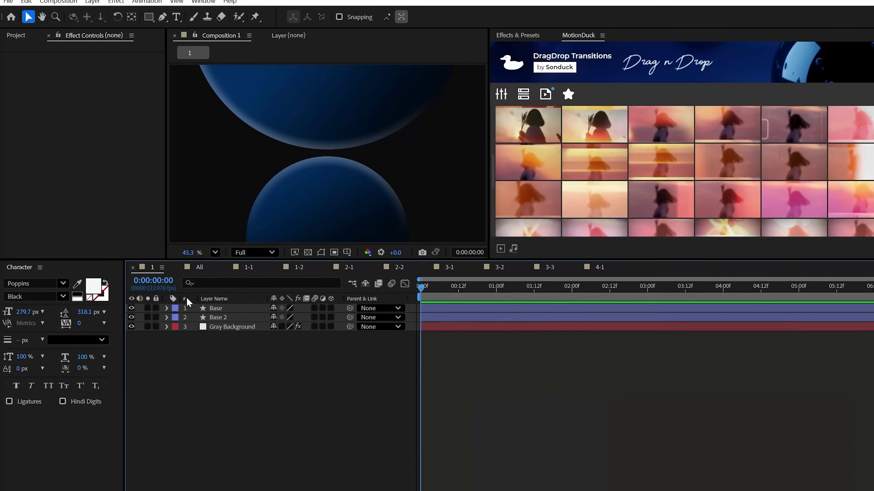
Create an adjustment layer above all other layers and apply the Tritone effect to it
left_click(93, 1)
mouse_move(166, 13)
left_click(348, 102)
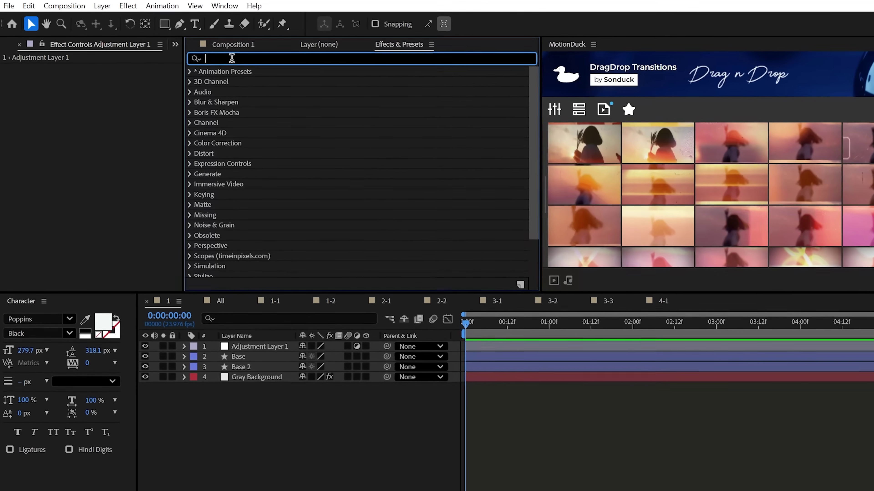
type("Triton")
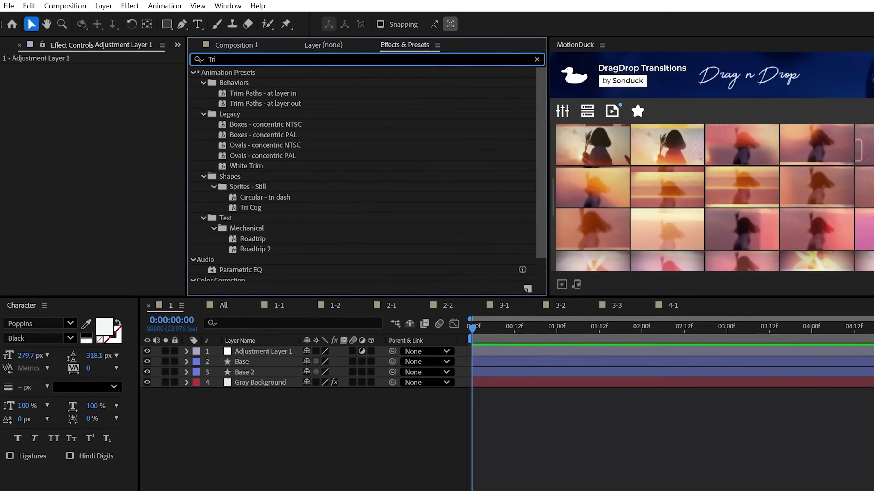
left_click_drag(250, 86, 268, 356)
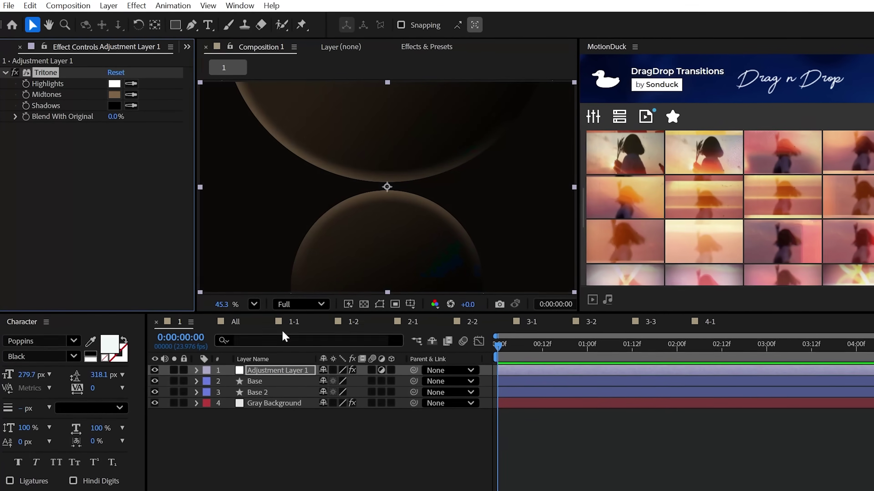
Set Tritone's midtones to bright blue and apply a Noise effect of 12% to the adjustment layer
left_click(115, 95)
left_click_drag(340, 479, 340, 406)
left_click(437, 333)
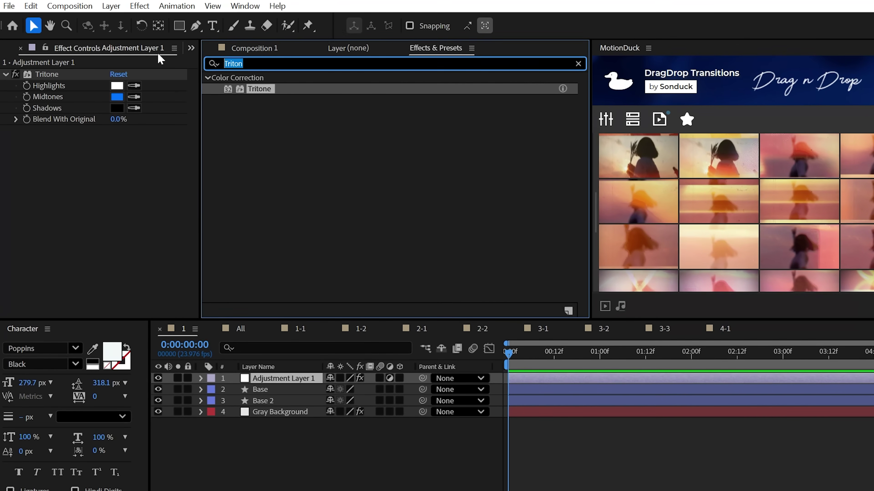
type("Noise")
left_click_drag(253, 134, 138, 160)
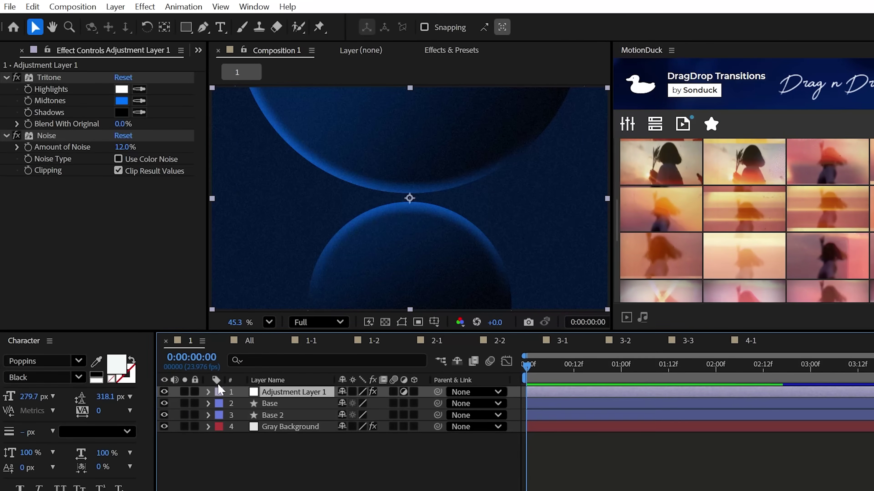
Duplicate the Base layer and delete the layer styles from the copy
left_click(269, 404)
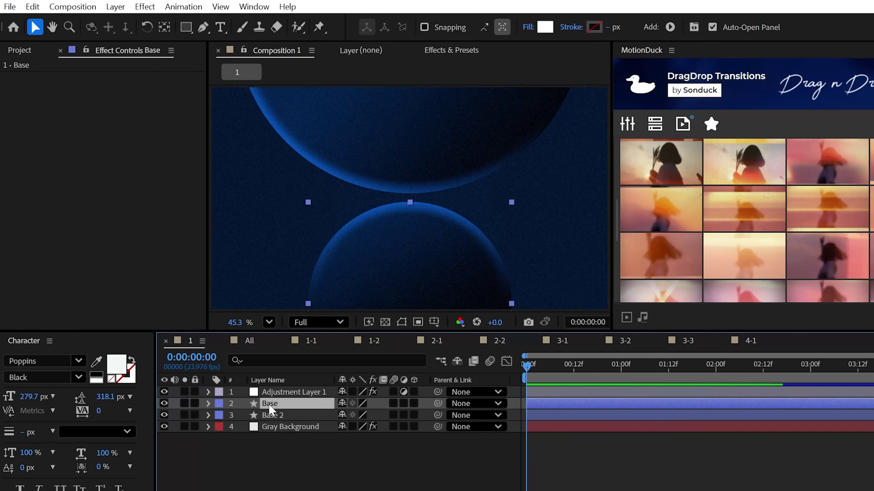
left_click(32, 7)
left_click(86, 240)
left_click(209, 403)
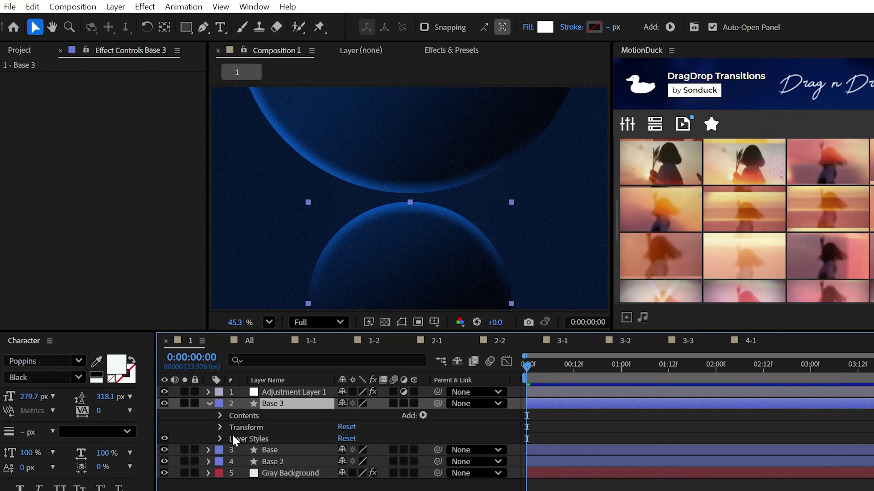
key("Delete")
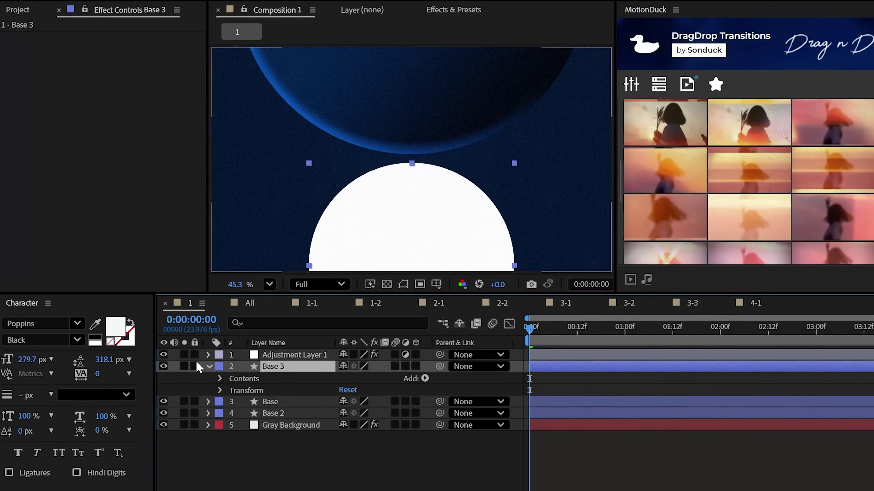
left_click(209, 404)
Give the Base 3 circle a solid white 16 px stroke and no fill
left_click(549, 13)
left_click(386, 143)
left_click(441, 216)
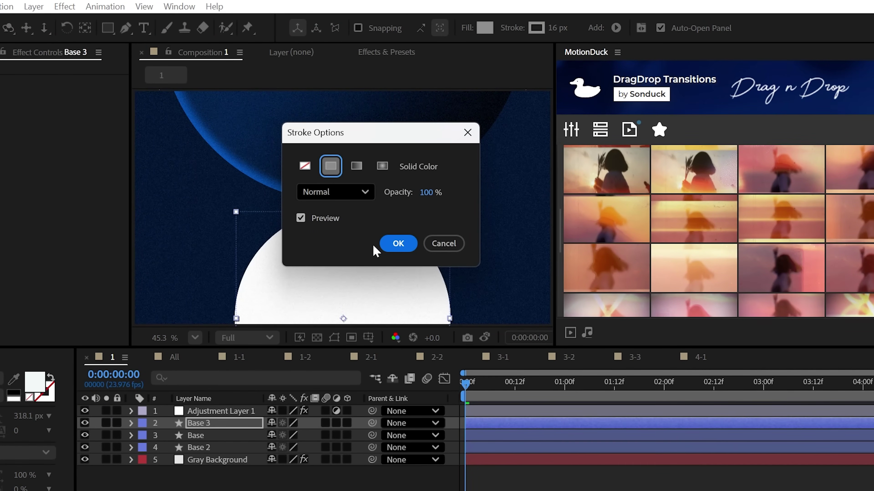
left_click(467, 28)
left_click(305, 166)
left_click(397, 244)
Add Trim Paths to the Base 3 shape with the end at 38% and the offset at -69°
left_click(132, 423)
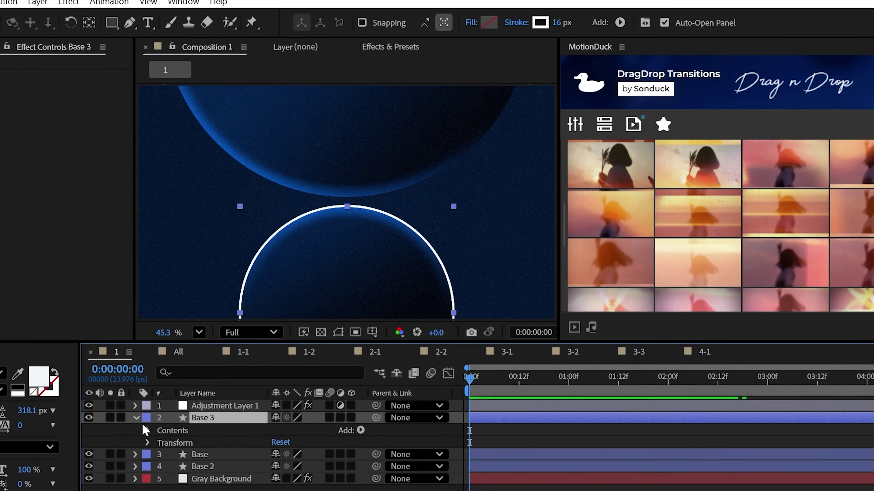
left_click(177, 392)
left_click(389, 392)
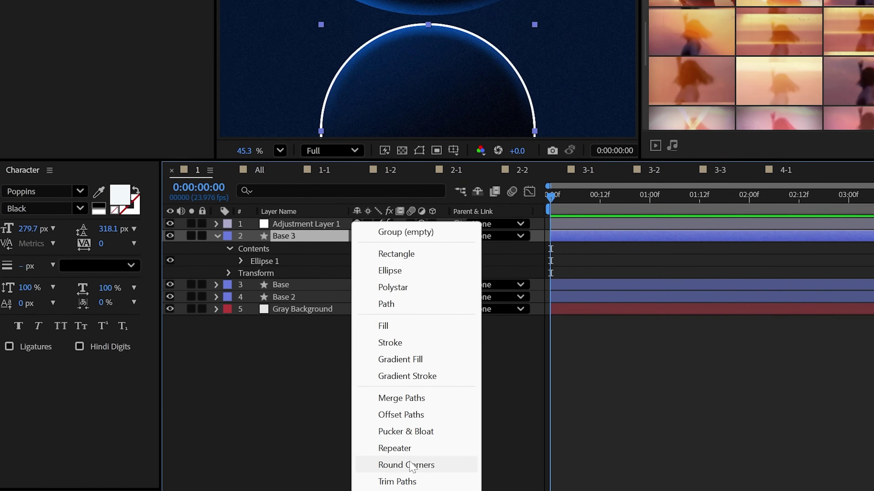
left_click(359, 490)
left_click(240, 164)
mouse_move(361, 378)
left_mouse_down()
mouse_move(320, 376)
mouse_move(364, 386)
mouse_move(292, 385)
mouse_move(348, 371)
mouse_move(380, 384)
mouse_move(369, 378)
left_mouse_up()
Taper the Base 3 stroke with start and end lengths of 100% and set its stroke width to 32
left_click(234, 329)
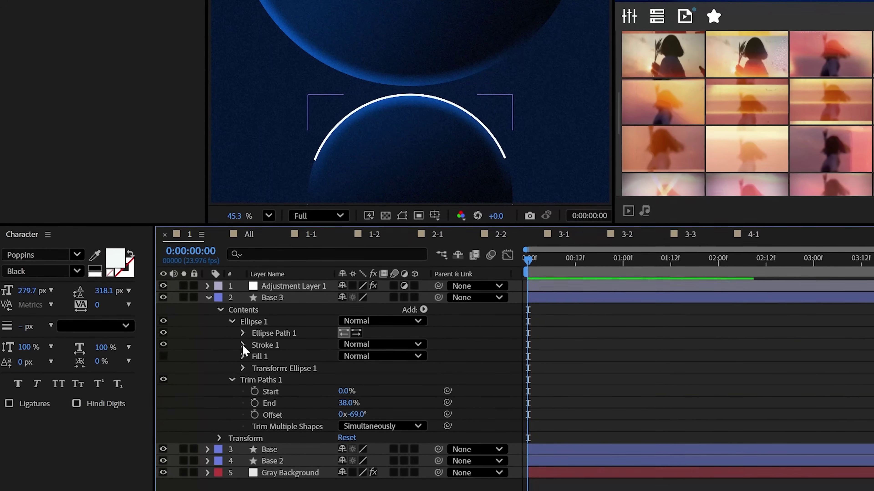
left_click(245, 352)
left_click(253, 447)
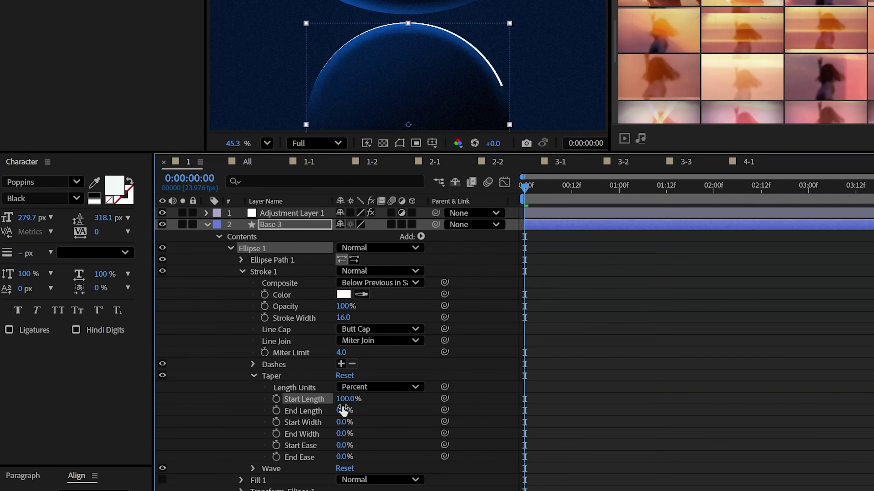
left_click(344, 318)
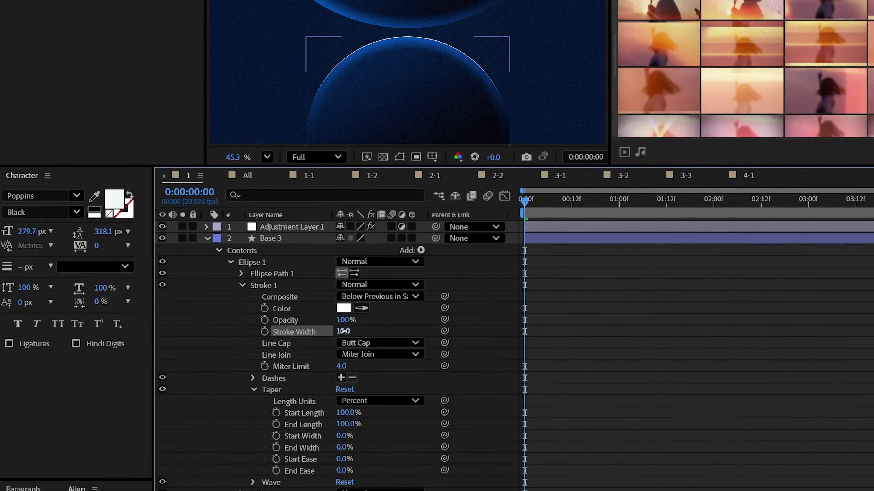
type("32")
key("Tab")
Refine the Base 3 trim path to an end of 43% and an offset of -79°, and collapse the layer
left_click(560, 343)
left_click(560, 343)
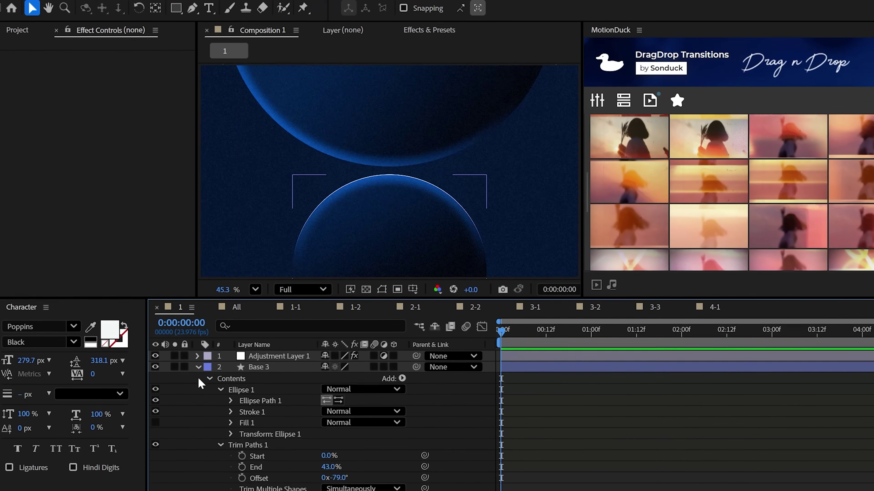
left_click(198, 367)
Apply the Gaussian Blur effect to the Base 3 layer with a blurriness of 8.8
left_click(259, 368)
left_click(429, 30)
left_click_drag(271, 44, 199, 42)
type("Gau")
left_click_drag(212, 77, 128, 103)
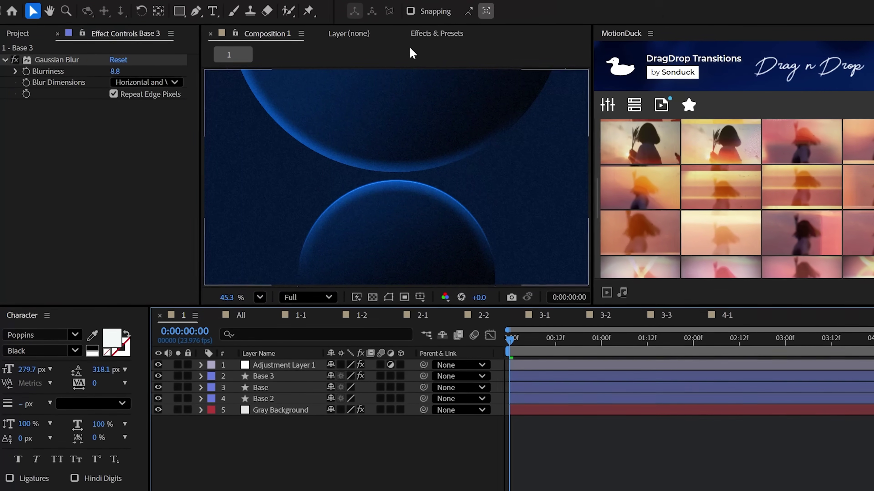
left_click_drag(171, 72, 173, 72)
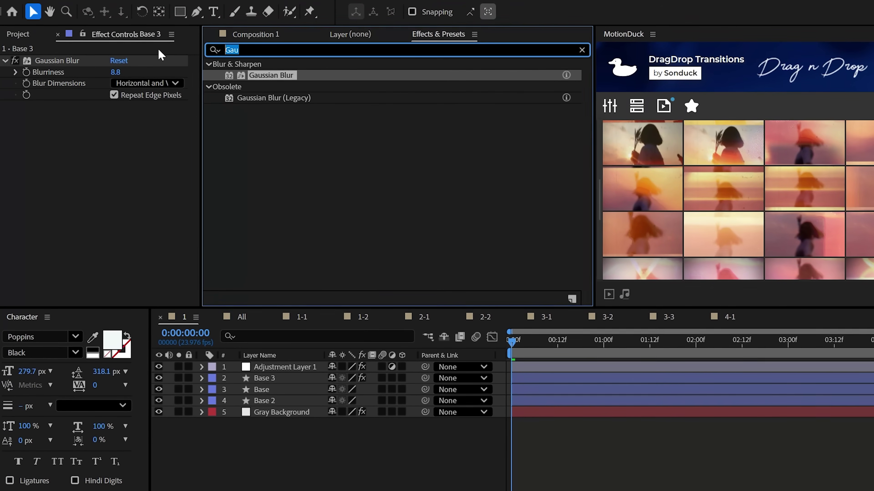
Add Glow effects to the Base 3 layer and place a CC Radial Fast Blur above them with an amount of 61 and Brightest zoom
type("Glo")
left_click_drag(240, 133, 203, 109)
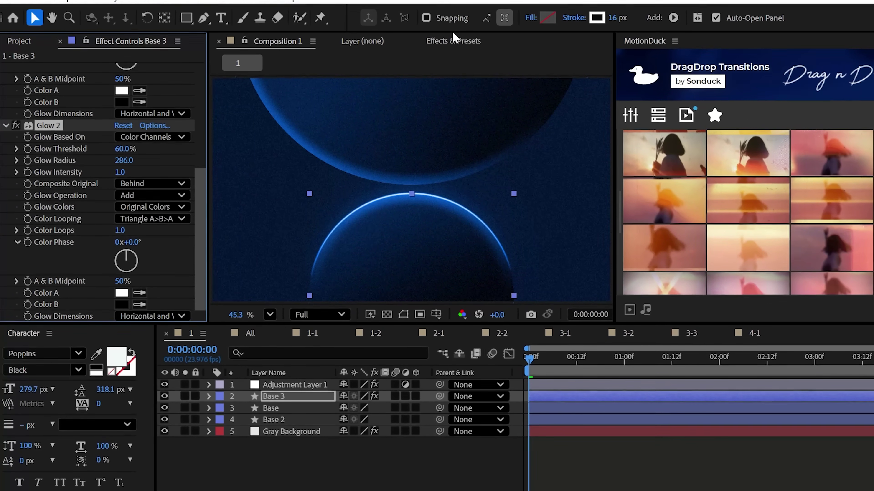
left_click(458, 38)
type("CC Radial")
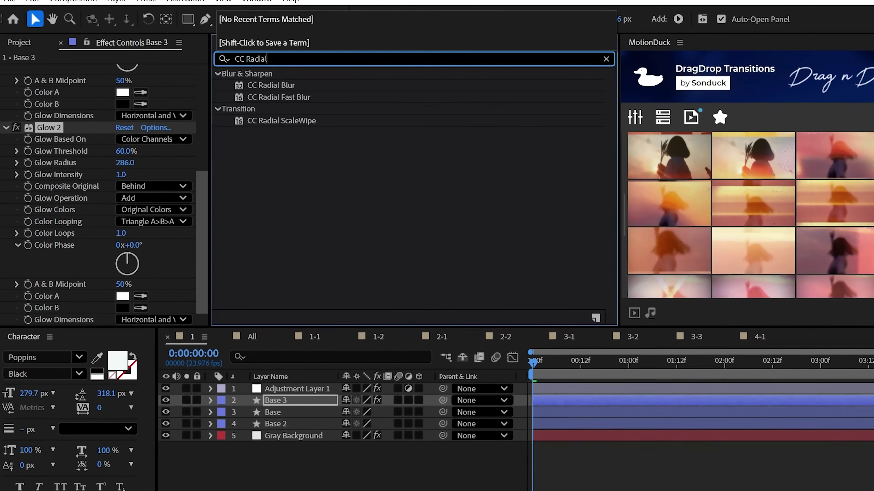
left_click_drag(51, 119, 51, 121)
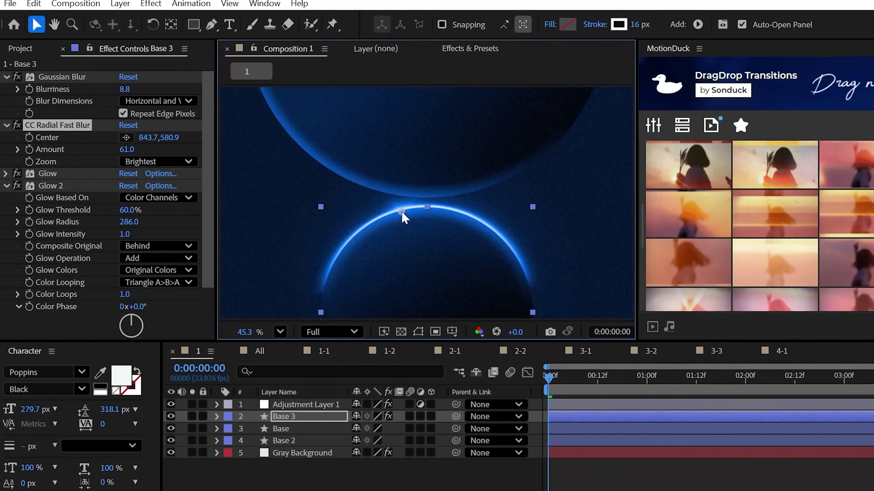
scroll(416, 210, "up", 3)
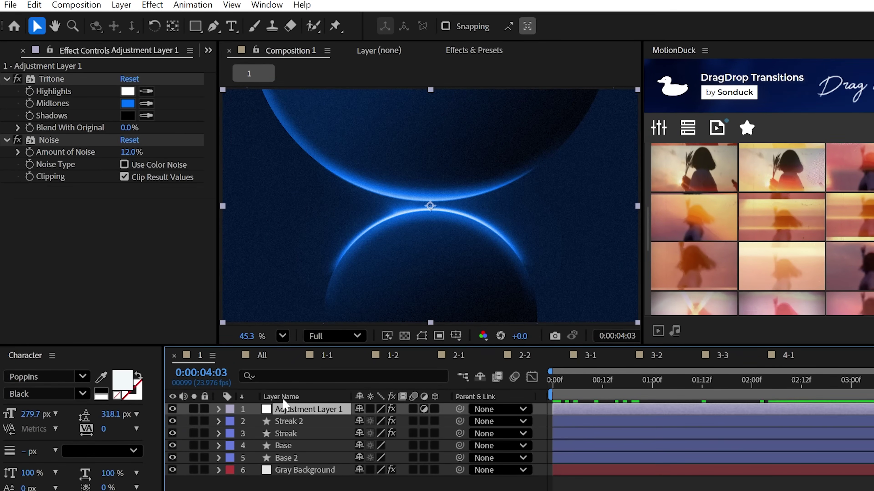
Apply Glow and Posterize effects to Adjustment Layer 1, with the Posterize level set to 24
left_click(474, 50)
left_click_drag(309, 68, 192, 72)
double_click(263, 157)
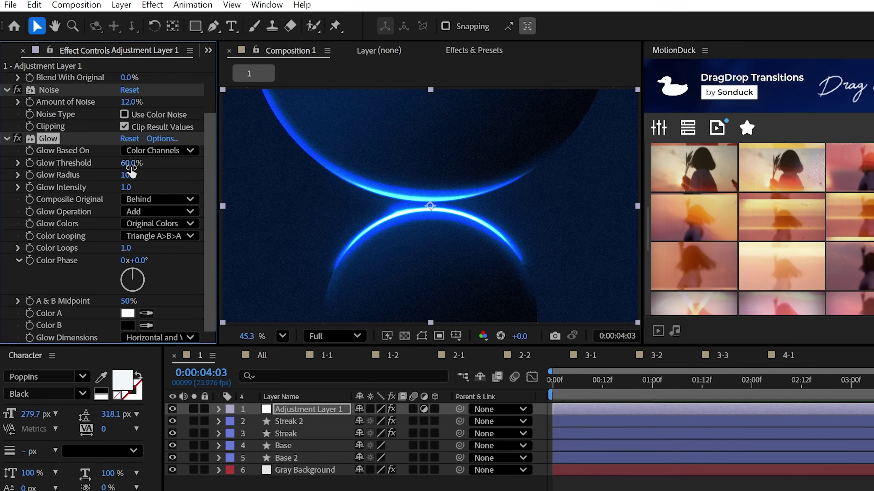
left_click(451, 52)
type("Post")
left_click_drag(257, 132, 60, 176)
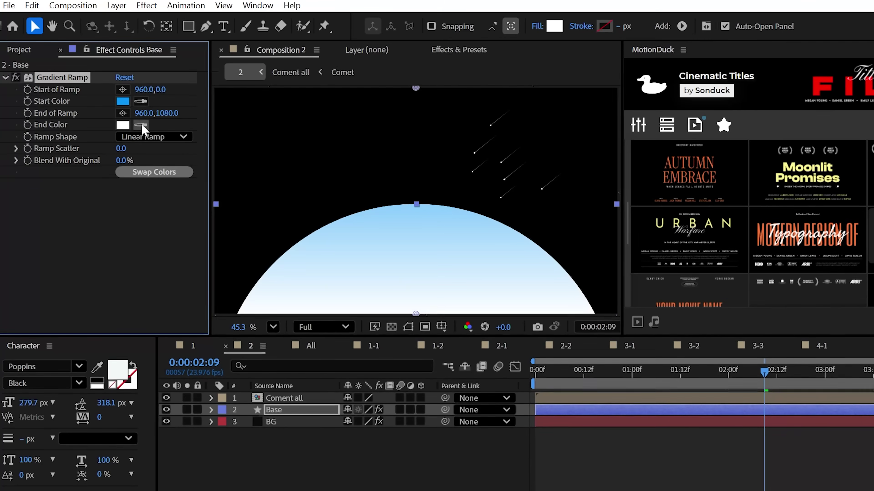
Set the Base layer's Gradient Ramp end color to dark blue (H 205°, S 95%, B 32%), start the ramp at the planet's top edge and raise its end
left_click(141, 125)
left_click(122, 103)
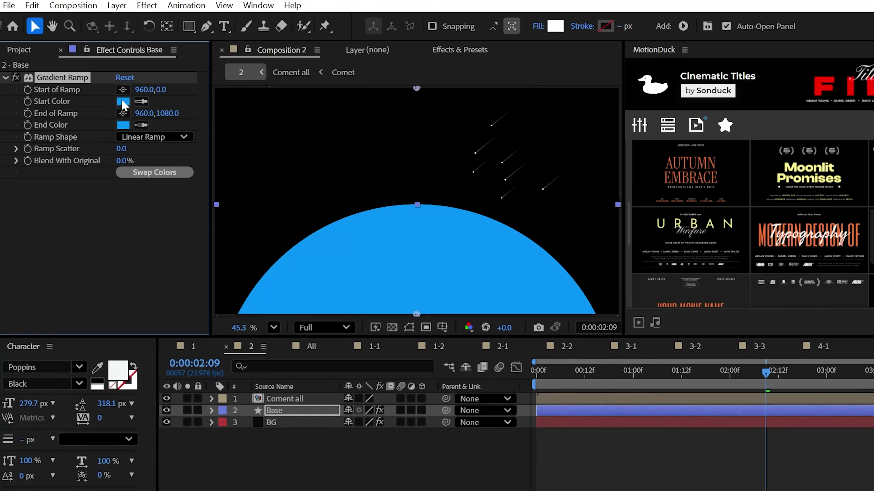
left_click(340, 456)
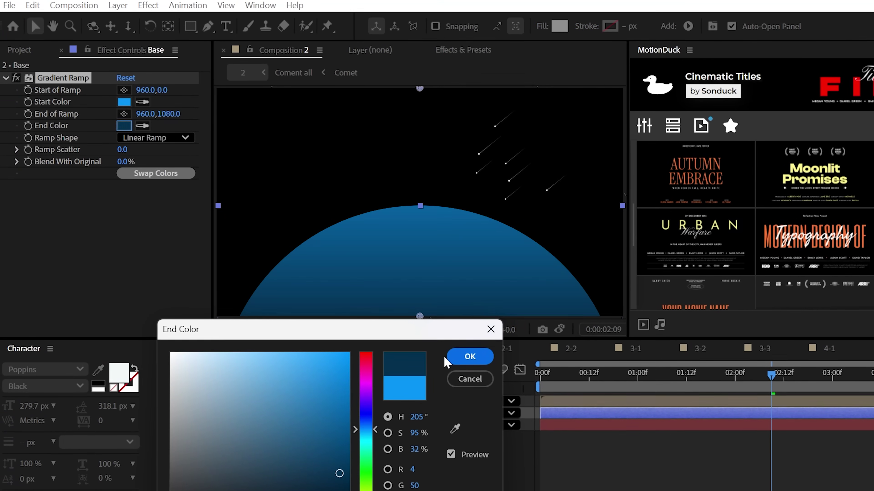
left_click(461, 357)
left_click_drag(420, 101, 421, 207)
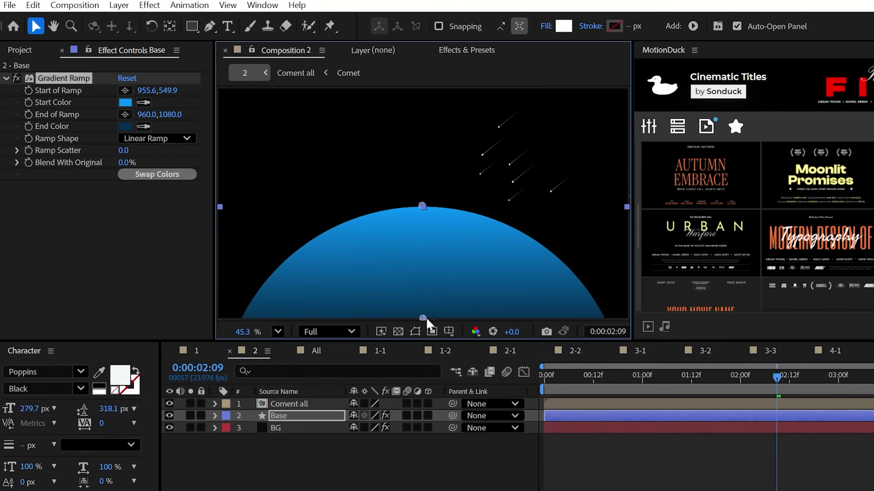
left_click_drag(420, 317, 423, 277)
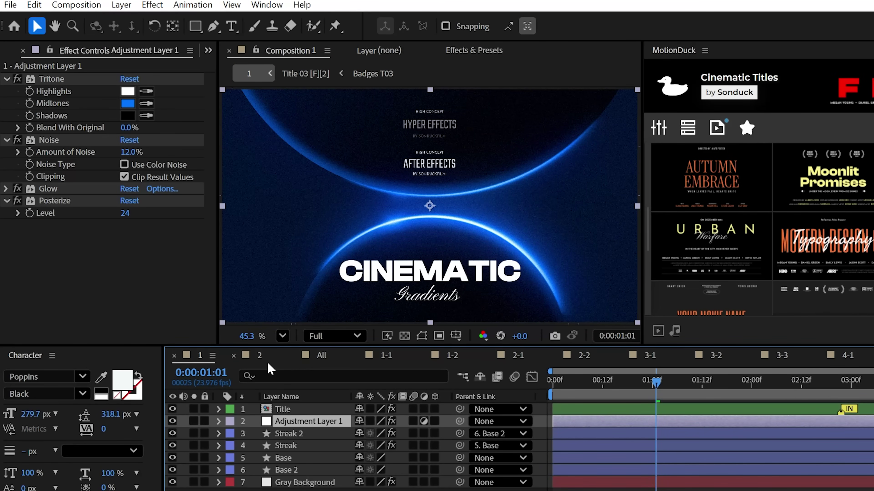
Paste the copied adjustment layer with its effects from composition 1 into composition 2
left_click(260, 356)
key("ctrl+v")
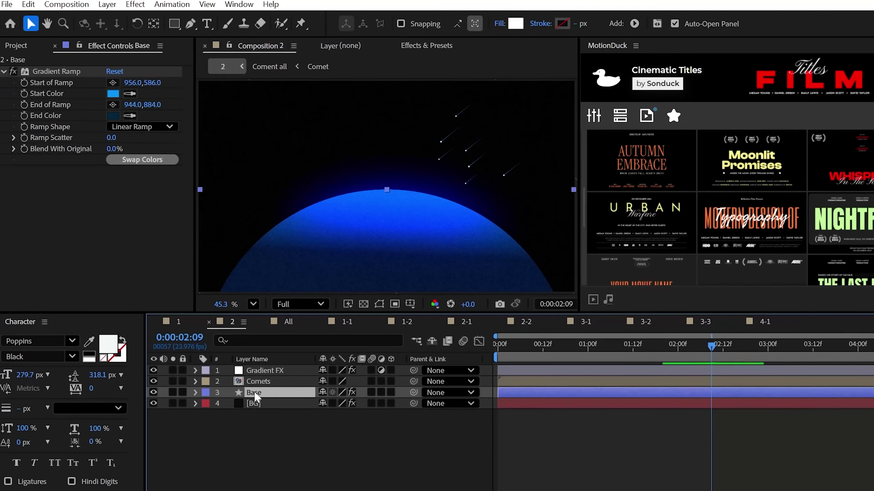
Add a blue Inner Glow layer style to the Base layer with a choke of 37% and a size of 43
right_click(256, 396)
mouse_move(293, 358)
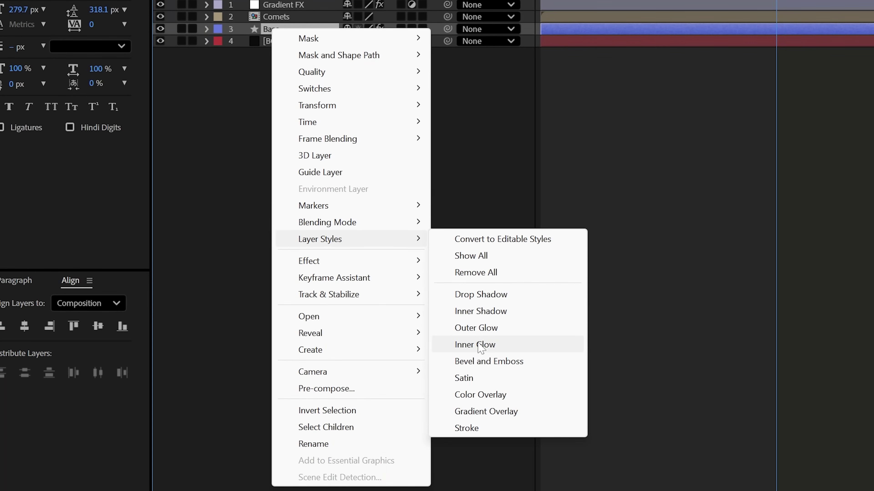
left_click(480, 345)
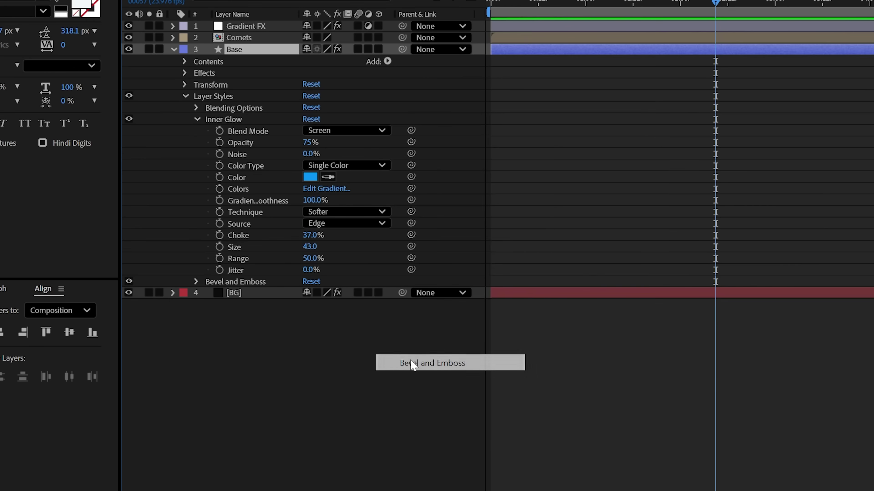
Add a Bevel and Emboss layer style to the Base layer, lowering its depth and increasing its size
left_click(417, 364)
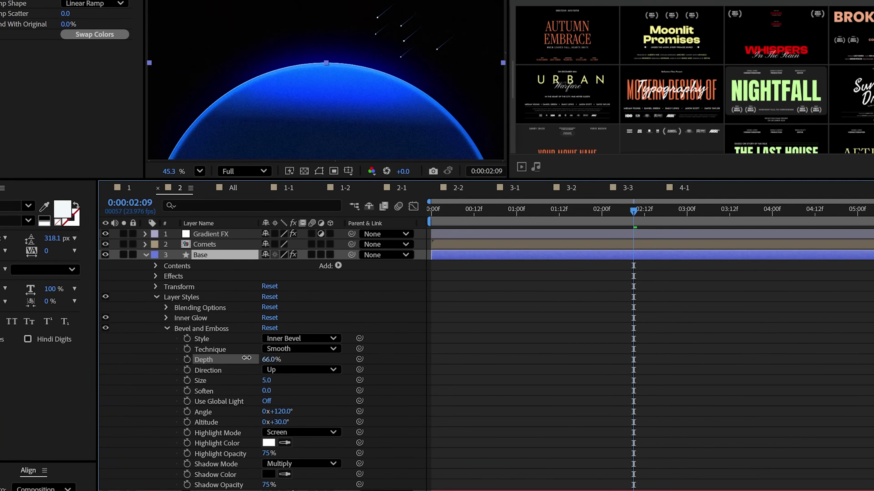
left_click_drag(246, 358, 243, 358)
left_click_drag(266, 381, 339, 381)
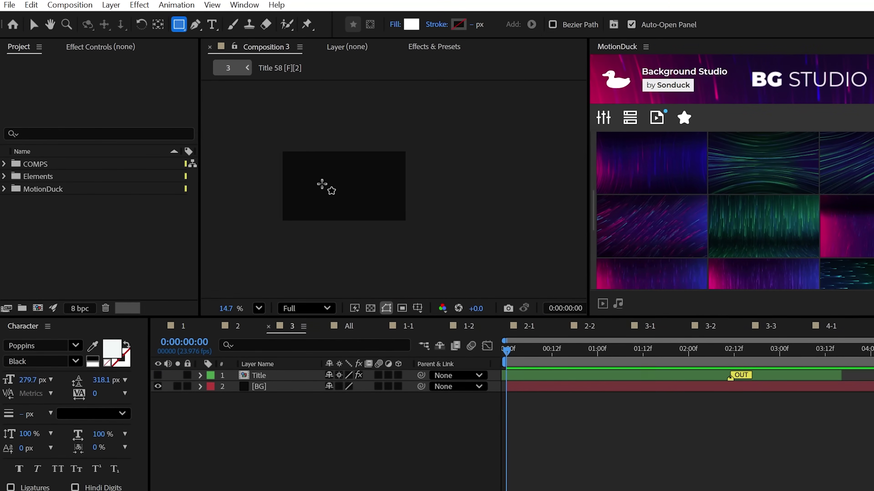
Draw a white rectangle wider than the frame across the upper part of composition 3 and fit the composition in the viewer
left_click_drag(288, 123, 517, 224)
left_click(258, 308)
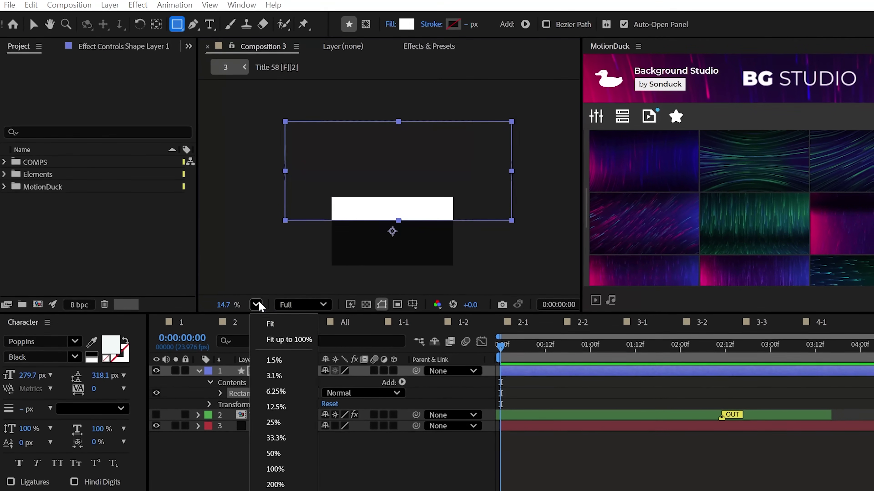
left_click(289, 340)
key("v")
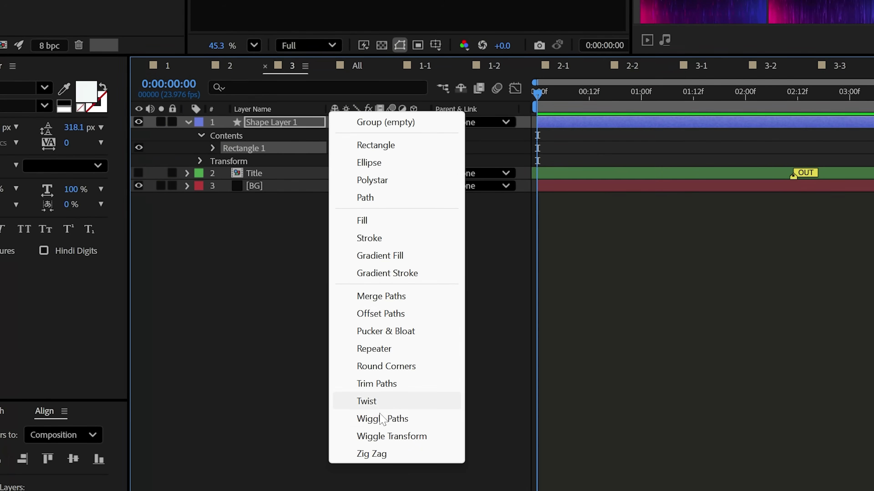
Add Wiggle Paths to Rectangle 1 with size 292, detail 2, smooth points and 0.5 wiggles per second, and preview the motion
left_click(383, 417)
left_click(226, 174)
left_click(226, 174)
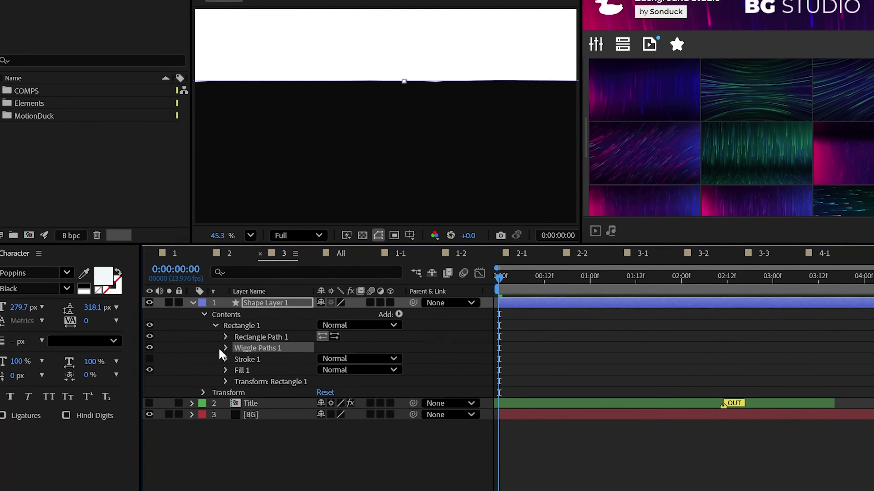
left_click(225, 348)
left_click_drag(325, 379, 387, 373)
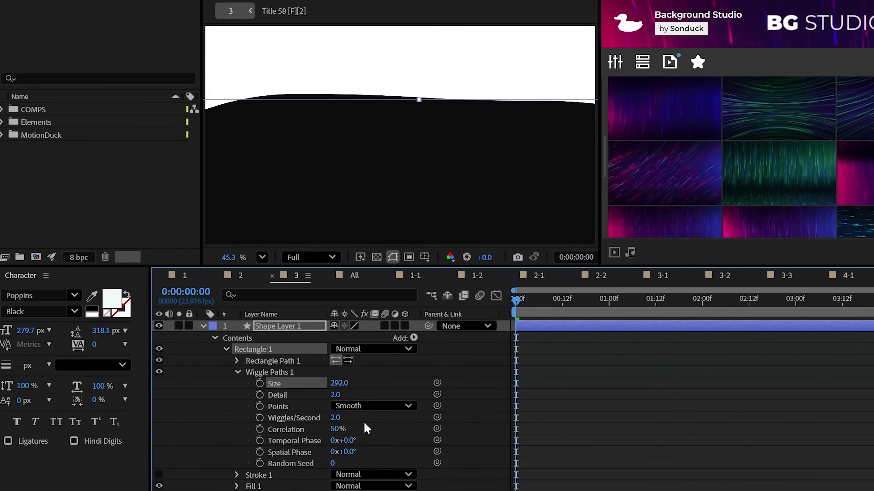
type("0.5")
key("Return")
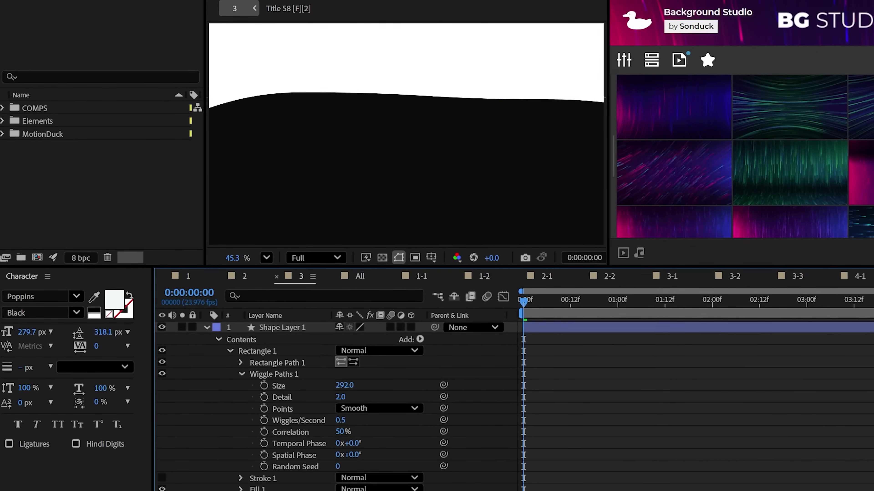
key("space")
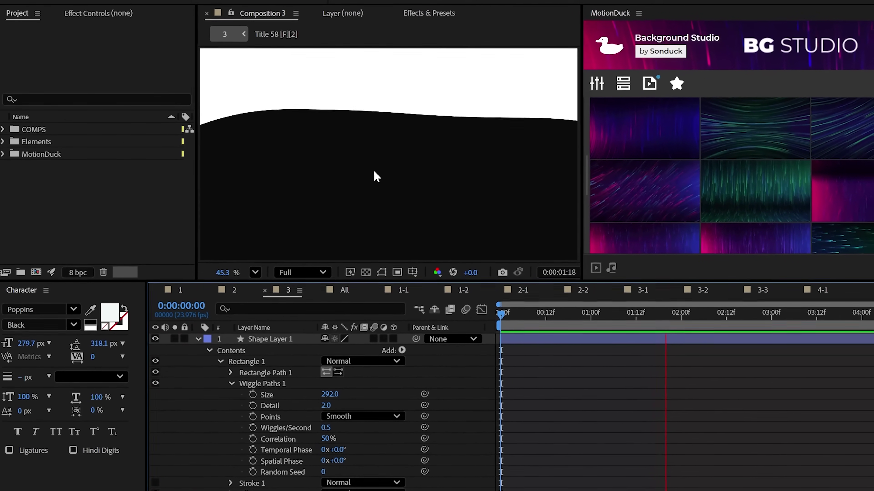
key("space")
Apply Gaussian Blur to Shape Layer 1 with a blurriness of 195.1 and Repeat Edge Pixels turned off
left_click(266, 343)
key("ctrl+5")
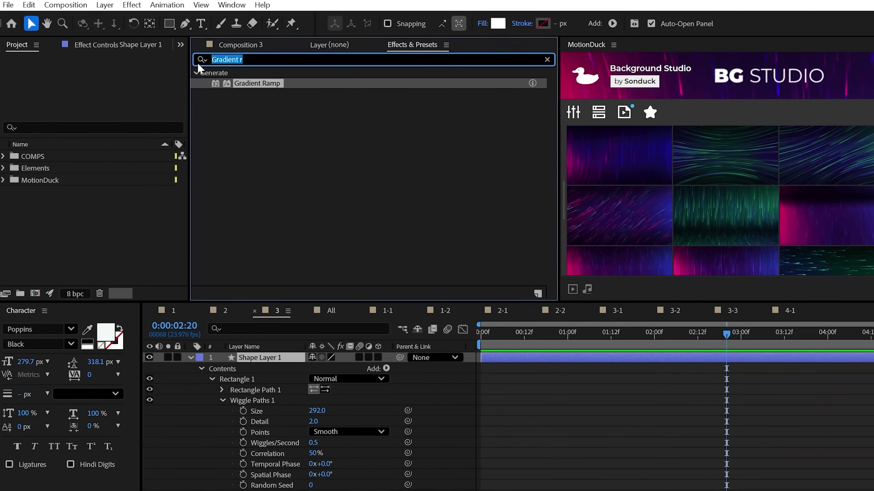
type("Gau")
left_click_drag(264, 86, 270, 370)
left_click_drag(112, 82, 396, 126)
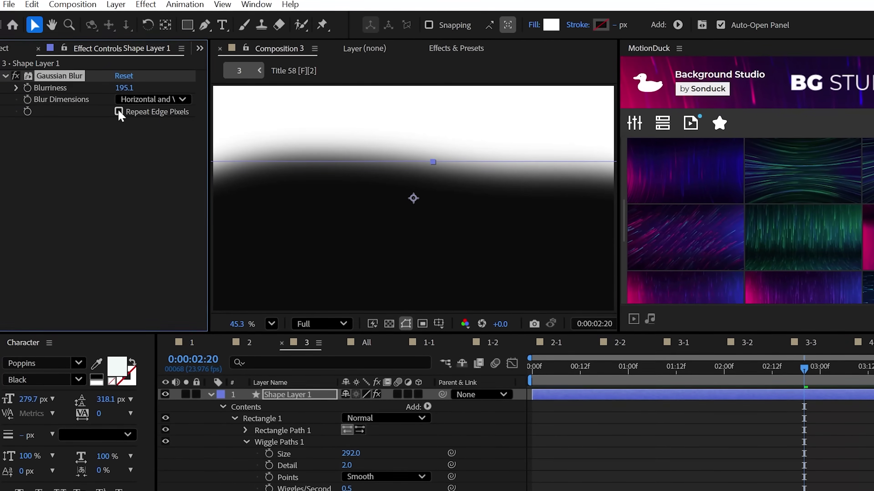
Add a 4-Color Gradient to Shape Layer 1, spread its points over the shape, and set the colors to yellow and orange tones
left_click(452, 49)
left_click(271, 62)
type("4-c")
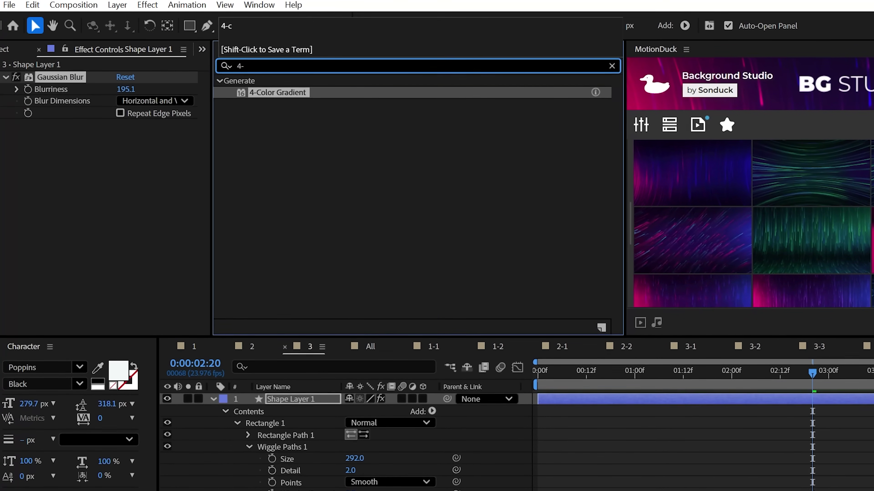
double_click(285, 94)
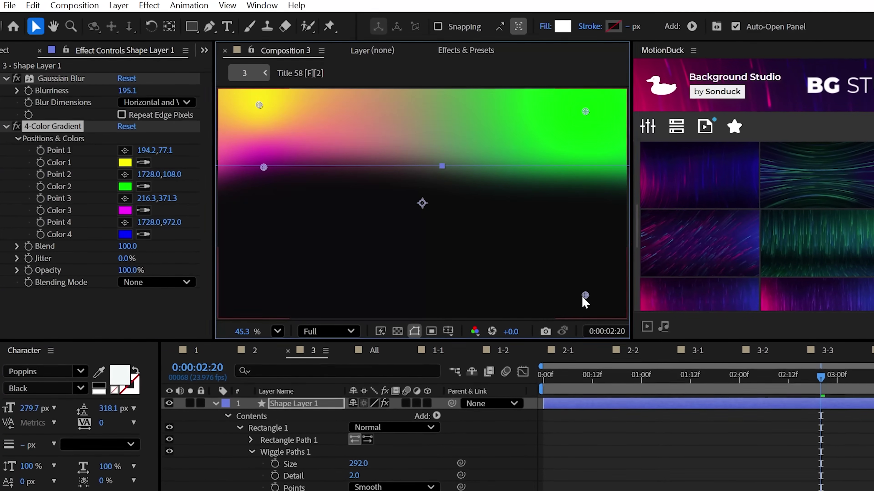
left_click_drag(584, 295, 566, 172)
left_click(125, 186)
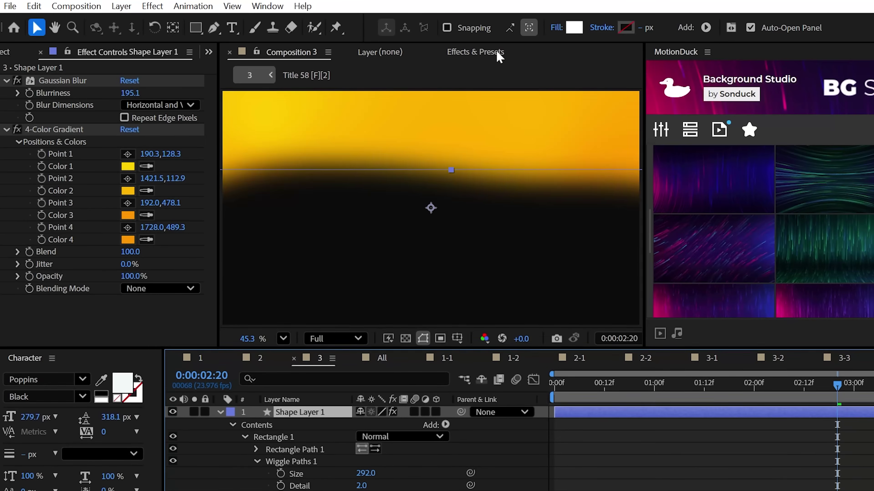
Apply Turbulent Displace to Shape Layer 1 and set its displacement type to Vertical Displacement
left_click(499, 57)
type("Turb")
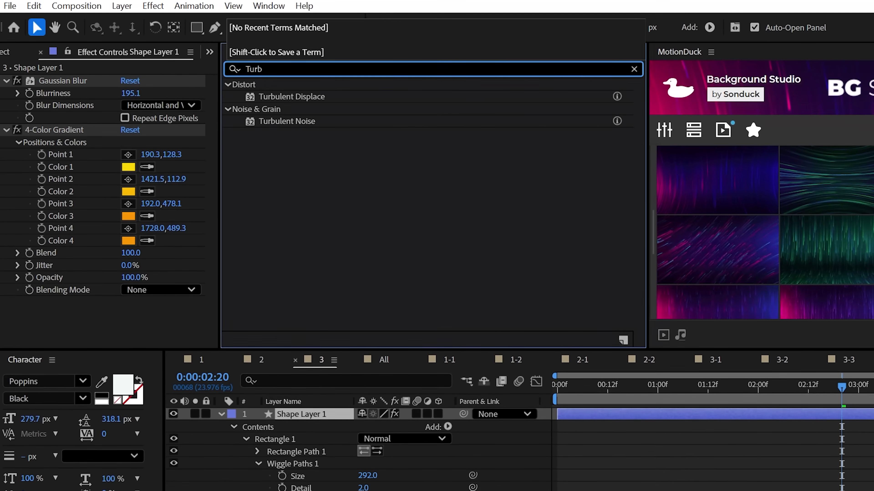
left_click_drag(292, 96, 130, 279)
left_click(161, 117)
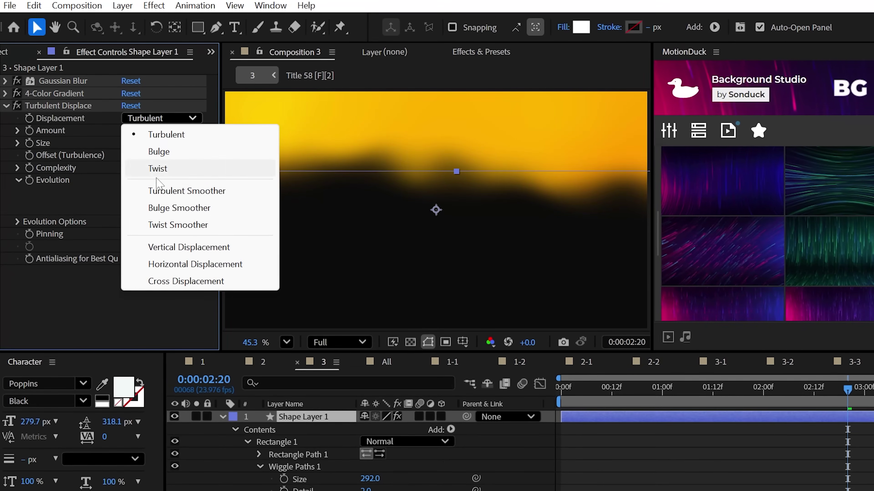
left_click(164, 248)
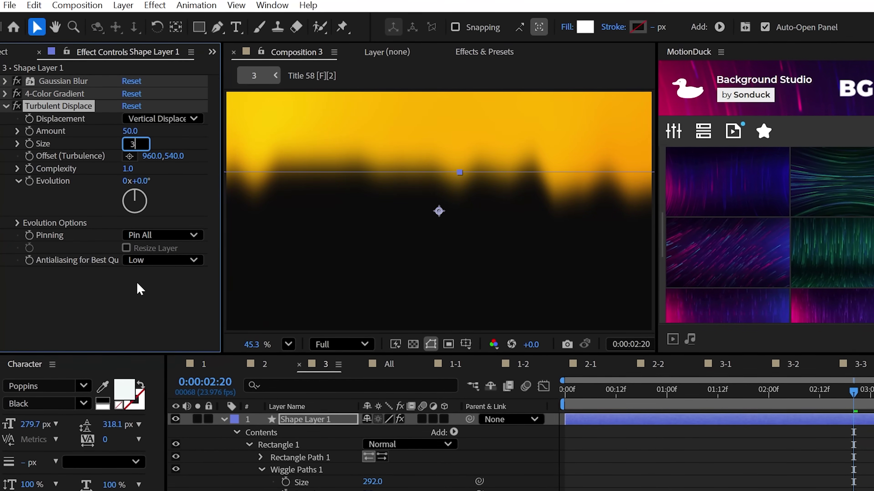
Set the Turbulent Displace size to 3 and amount to 1590, and animate its evolution with the expression time*100
type("3")
key("Return")
left_click_drag(130, 131, 259, 150)
left_click(30, 183, "alt")
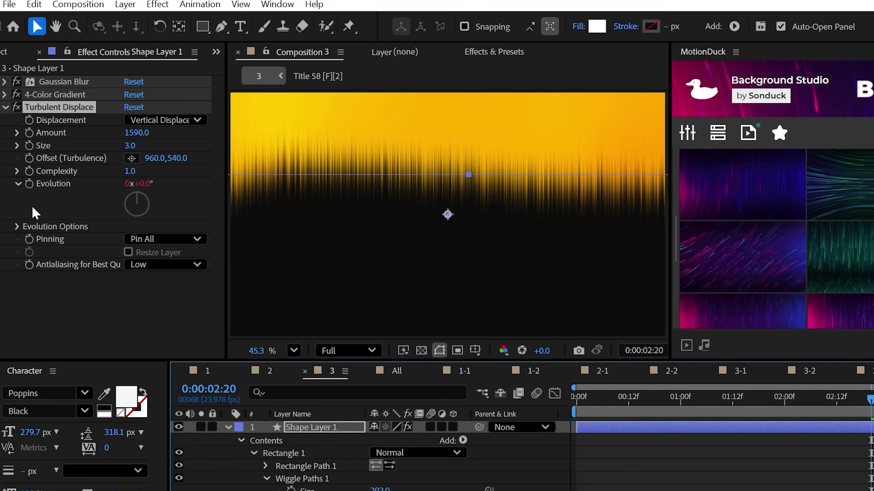
type("time*10")
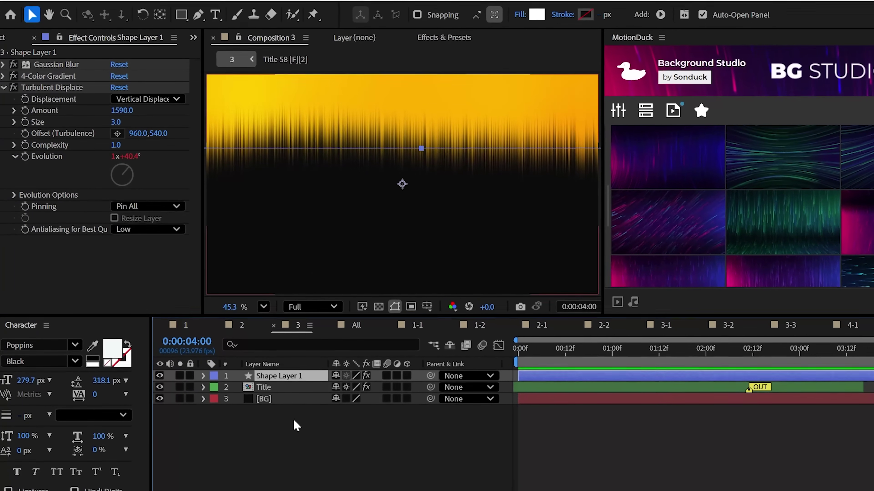
Create a new adjustment layer above Shape Layer 1 and apply the Glow effect to it
right_click(196, 424)
mouse_move(227, 434)
left_click(409, 336)
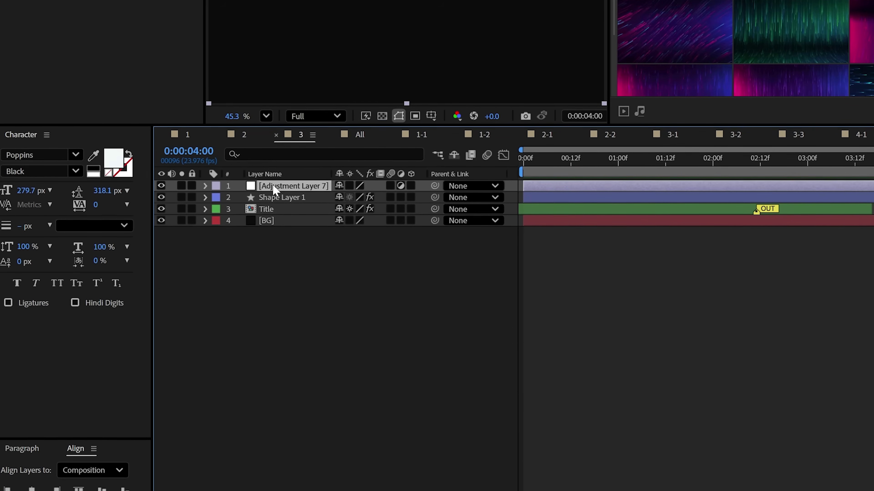
left_click(614, 358)
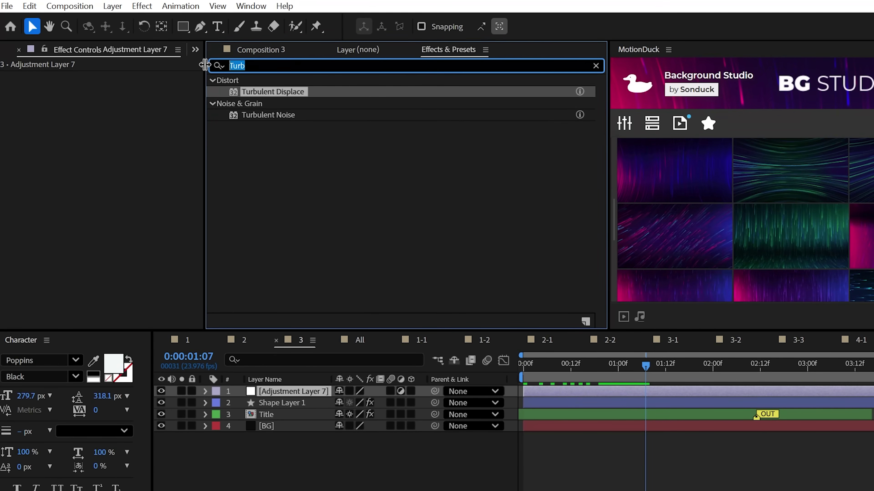
type("Glow")
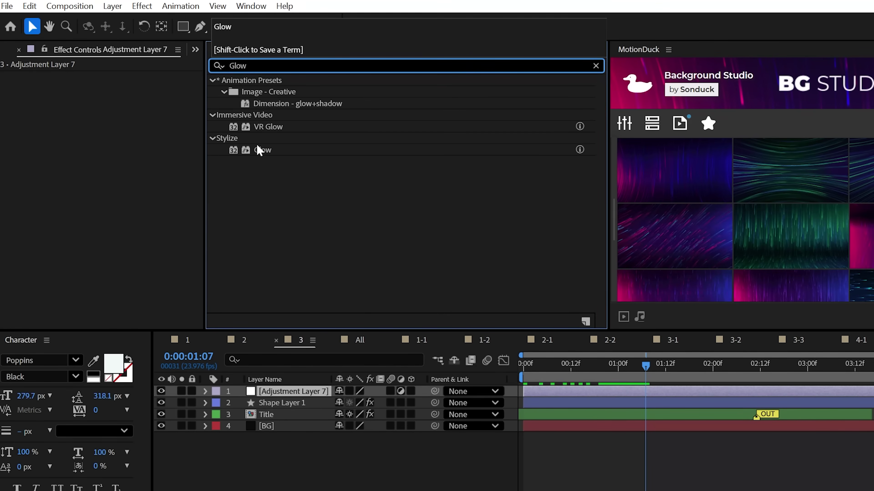
double_click(260, 150)
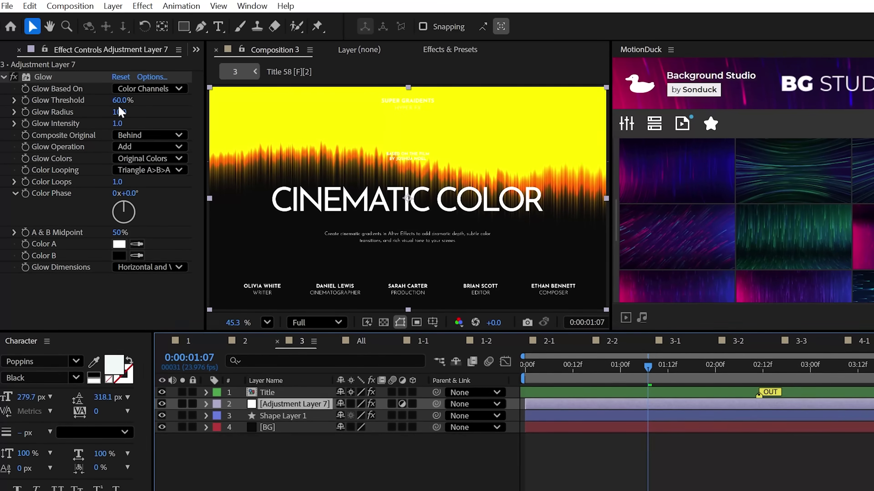
Set the adjustment layer's Glow threshold to 92.2% and radius to 540, and animate the radius with the expression wiggle(2,30)
left_click_drag(119, 109, 192, 108)
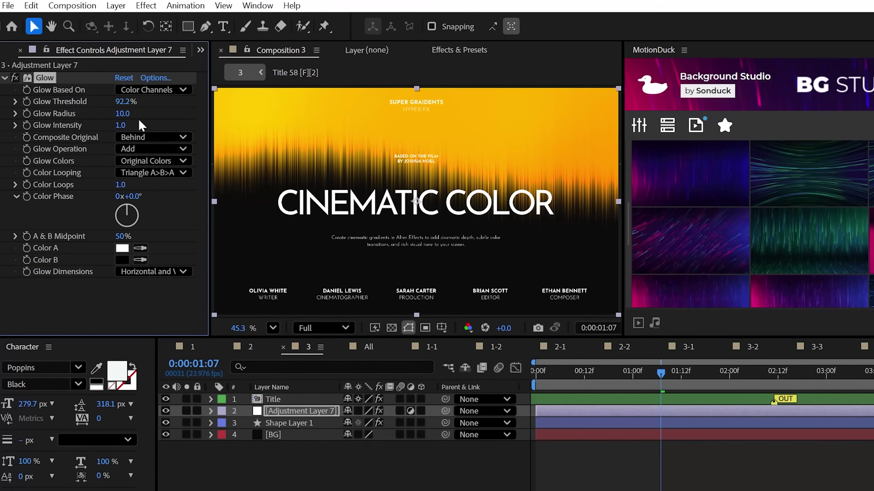
left_click_drag(123, 118, 167, 125)
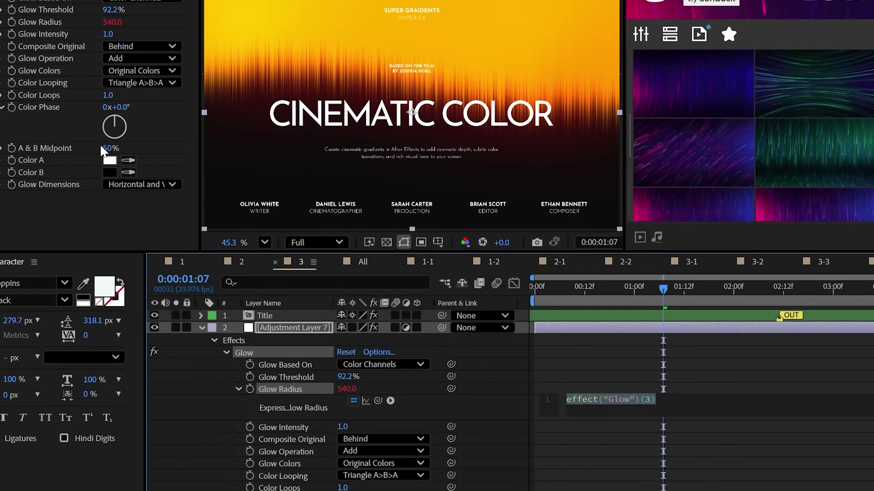
type("wiggle(2,30")
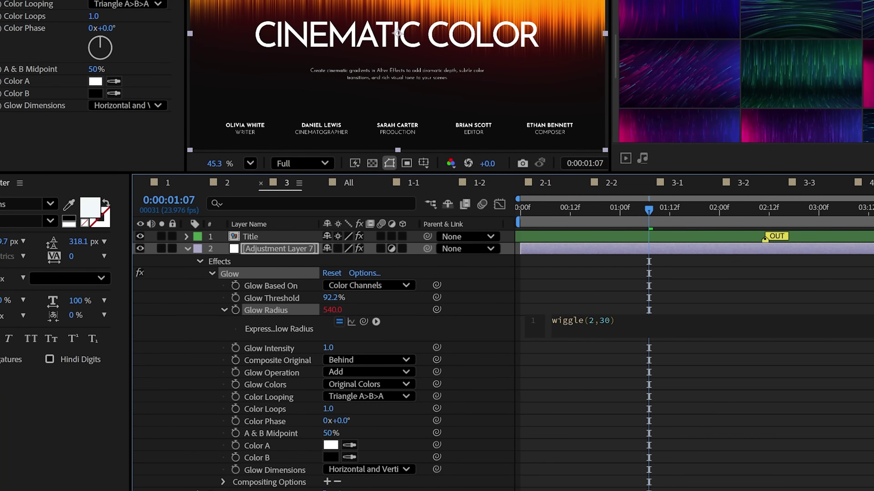
left_click(561, 341)
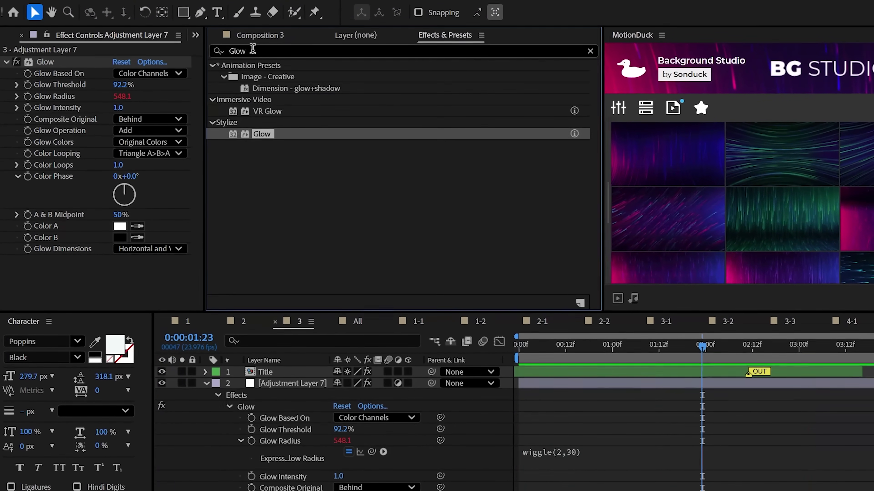
Search the available effects for the Noise effect
left_click_drag(250, 51, 138, 63)
type("No")
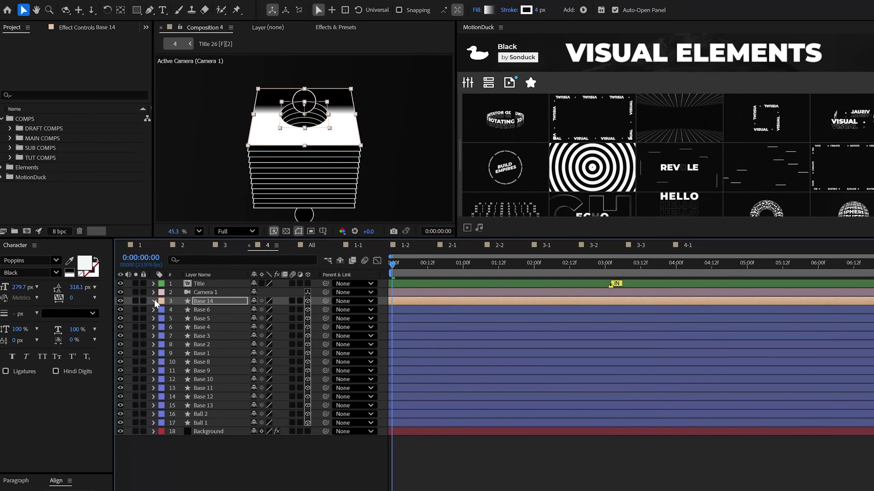
Edit Base 14's gradient fill colors to run from dark blue through blue, violet and magenta (D000C3) to orange
left_click(154, 302)
left_click(171, 353)
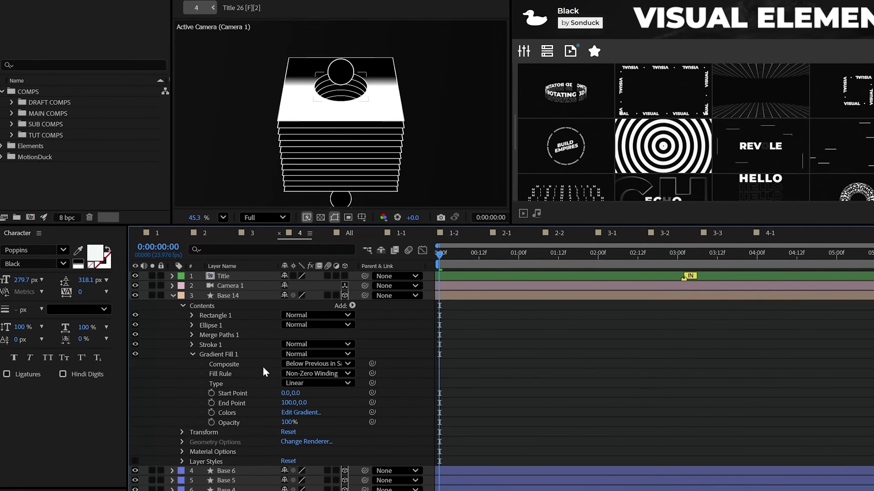
left_click(264, 406)
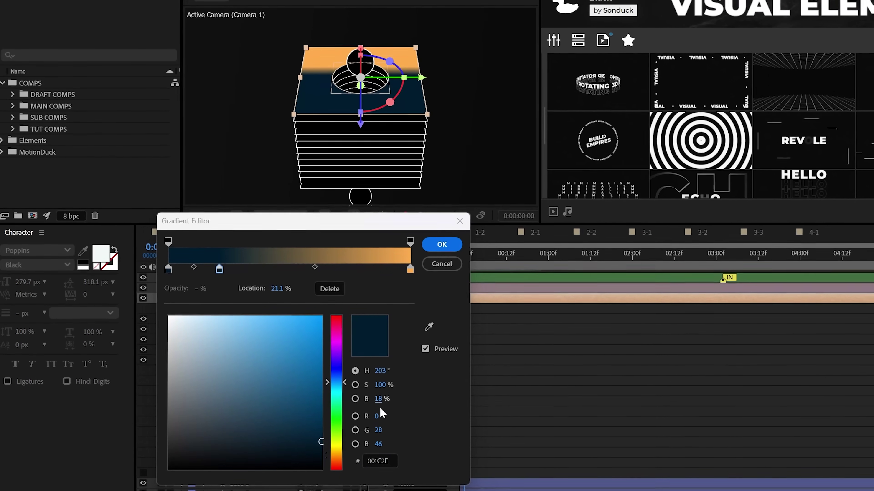
left_click(344, 263)
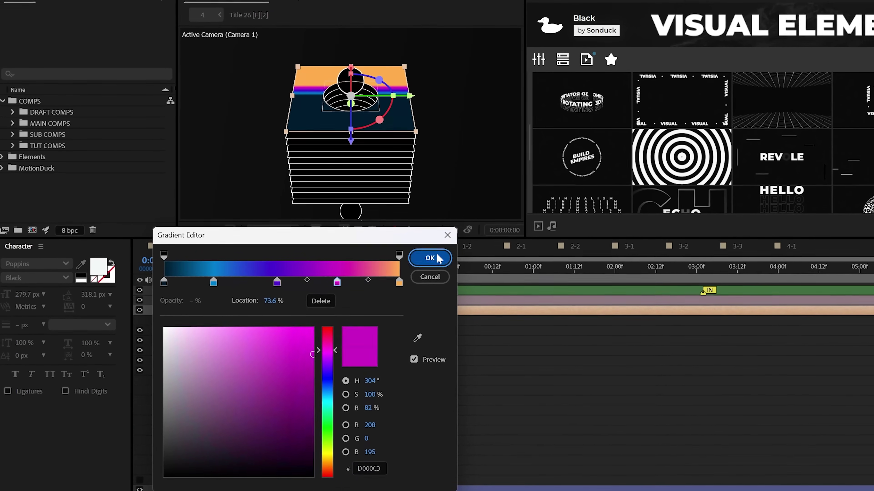
left_click(435, 251)
Find the Glow effect and apply it to the Base 14 layer
left_click(382, 6)
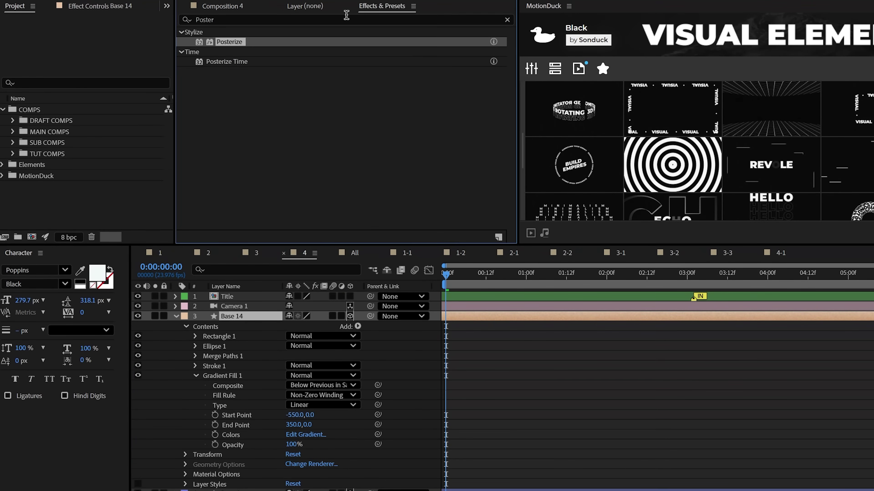
left_click_drag(221, 20, 150, 19)
type("Glow")
left_click_drag(258, 375, 260, 393)
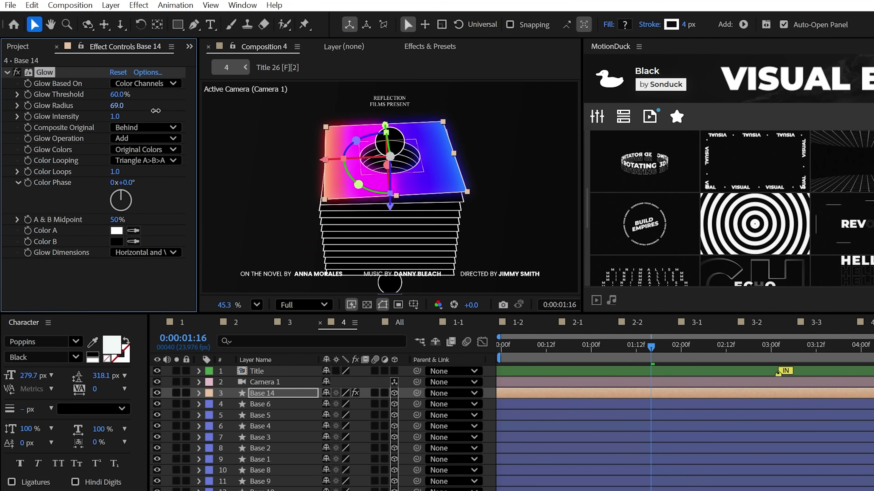
Copy Base 14's Glow effect onto a new adjustment layer above the Title layer and increase the copy's glow radius
left_click(45, 73)
key("ctrl+c")
left_click(283, 371)
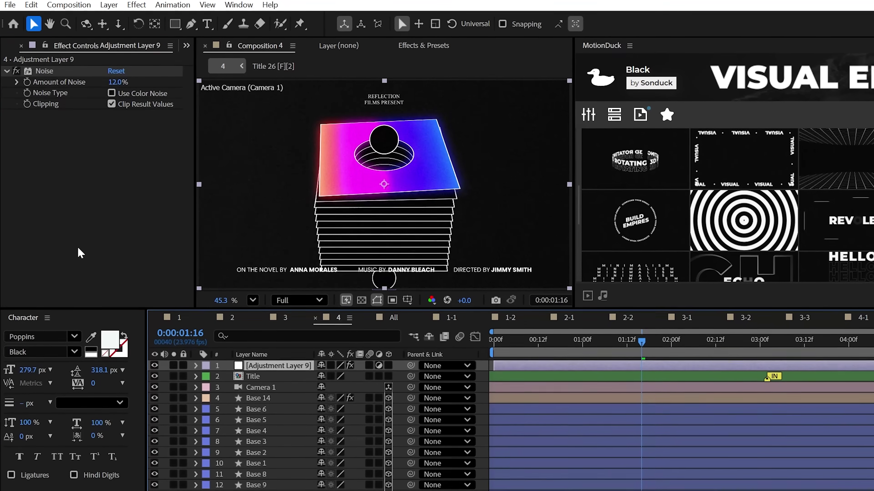
key("ctrl+v")
left_click_drag(115, 148, 304, 150)
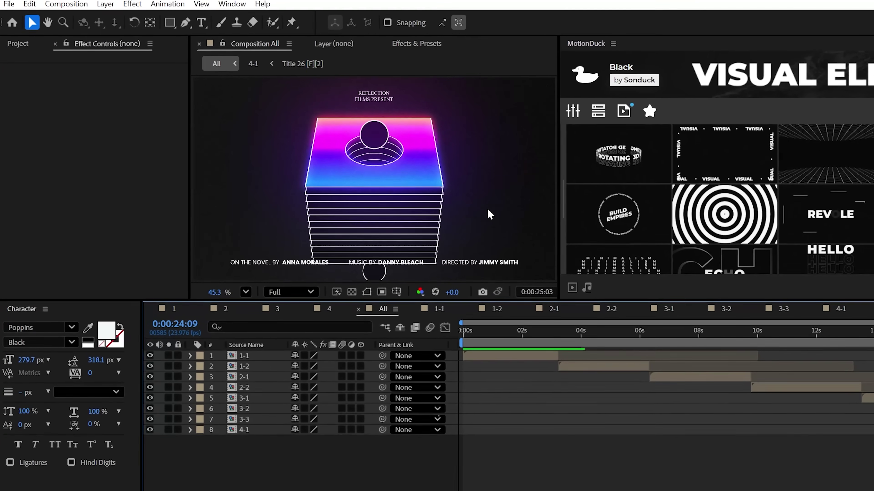